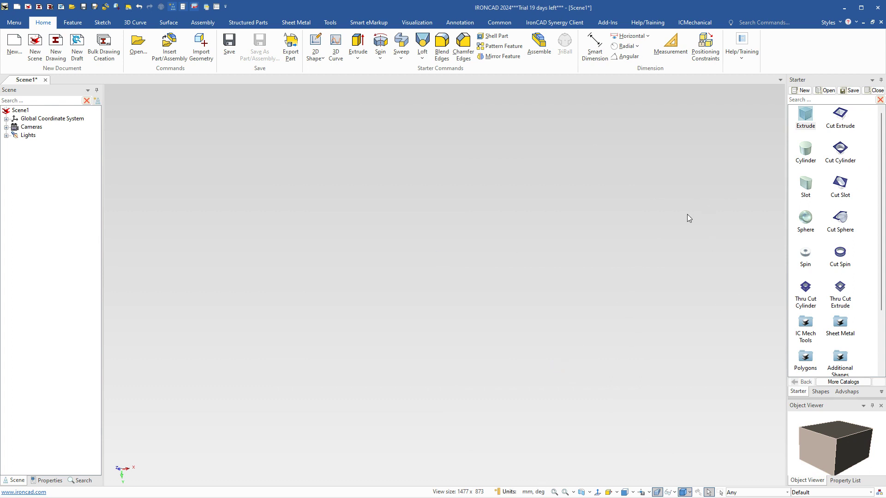
Step: Add an Extrude block from the catalog to the empty scene and size it 166 mm long, 60 mm wide and 14 mm high
drag(805, 117, 441, 264)
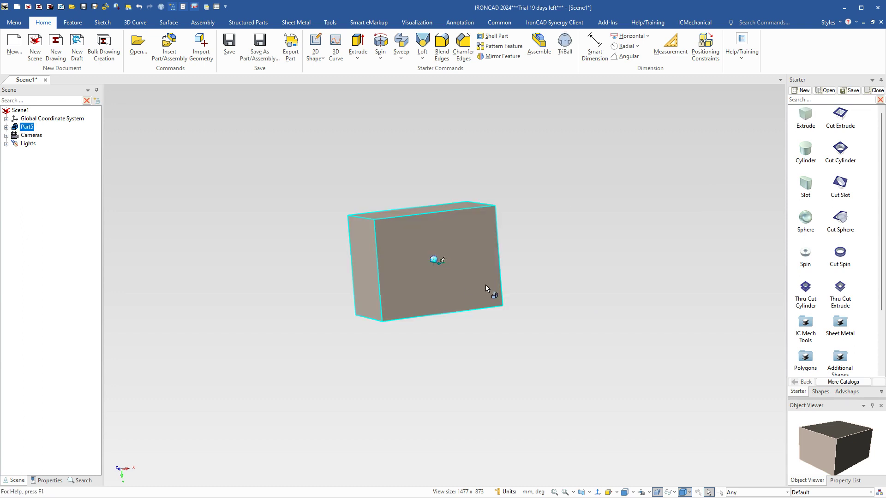
middle_drag(555, 355, 583, 358)
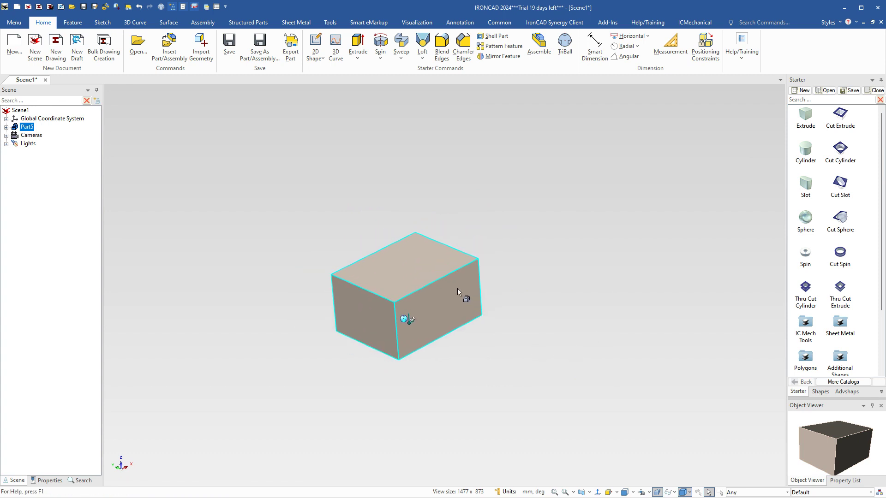
click(459, 289)
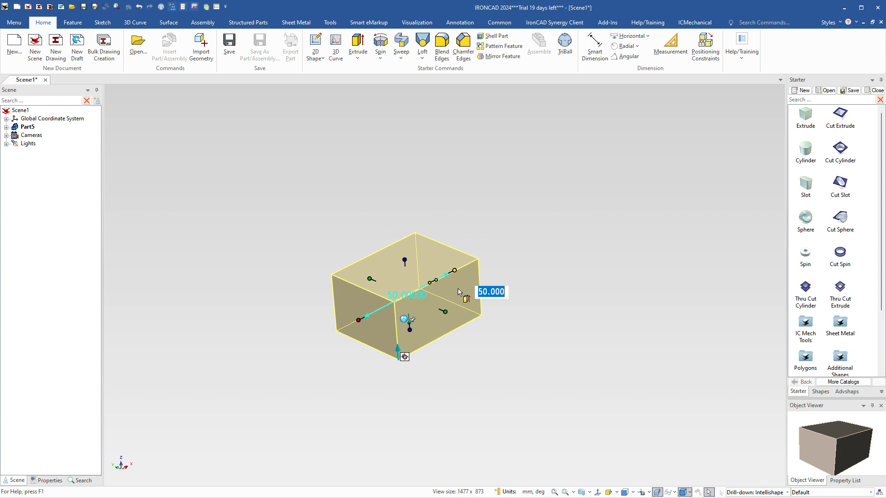
text(150)
key(Tab)
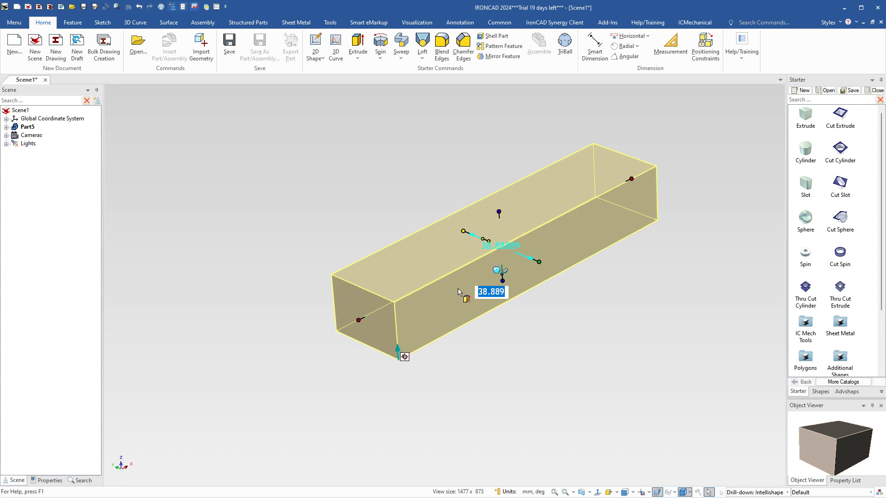
text(60)
key(Tab)
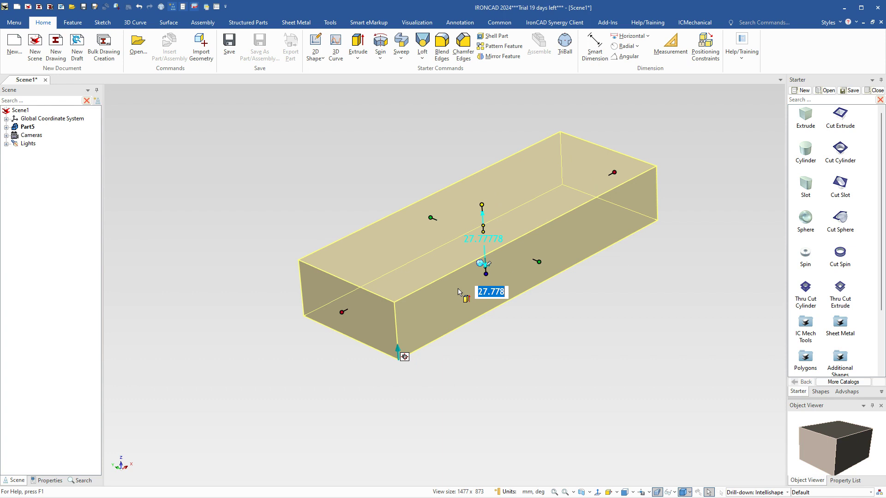
text(14)
key(Tab)
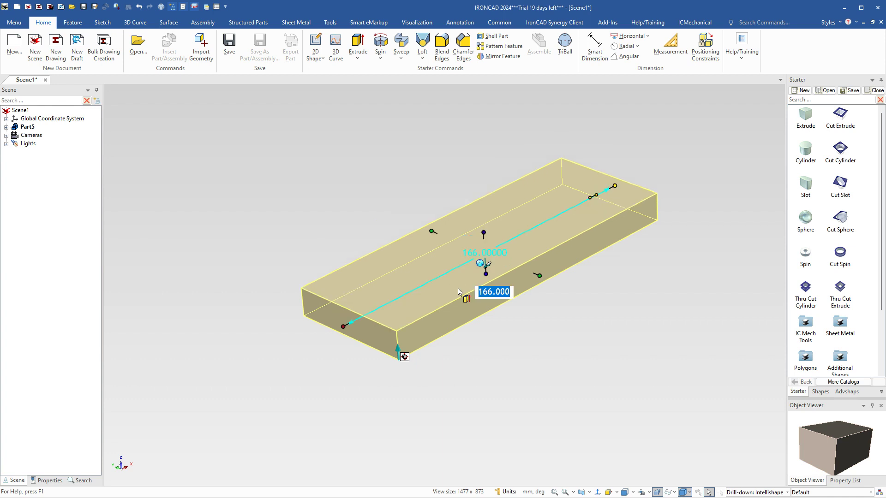
click(533, 347)
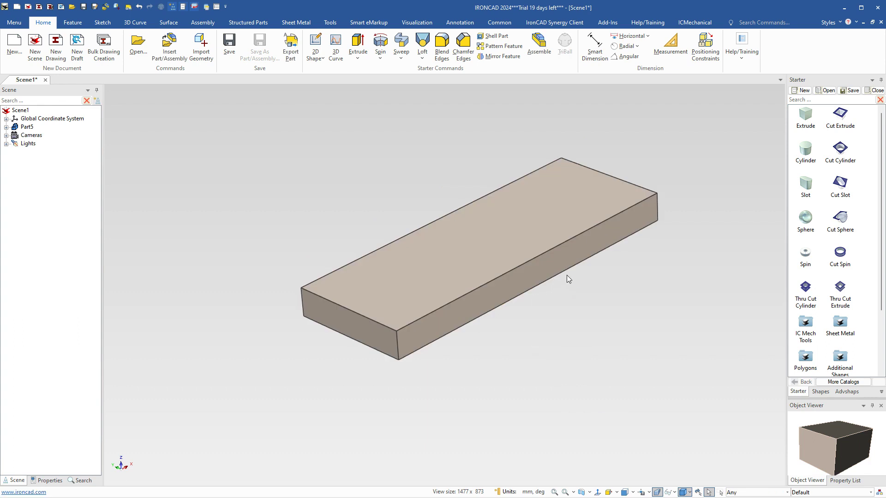
Step: Start a 2D sketch on the plate's long side face using Plane/Face placement, with its origin at the midpoint of the face's upper edge
middle_drag(567, 275, 520, 277)
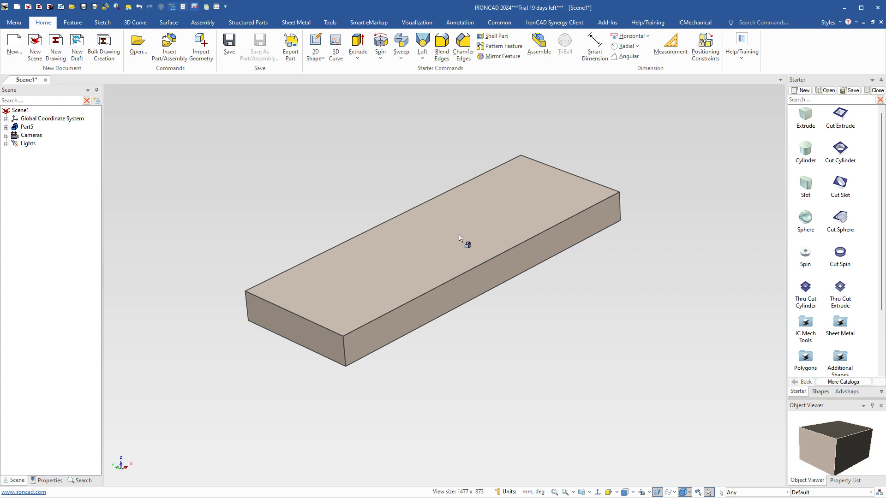
click(316, 43)
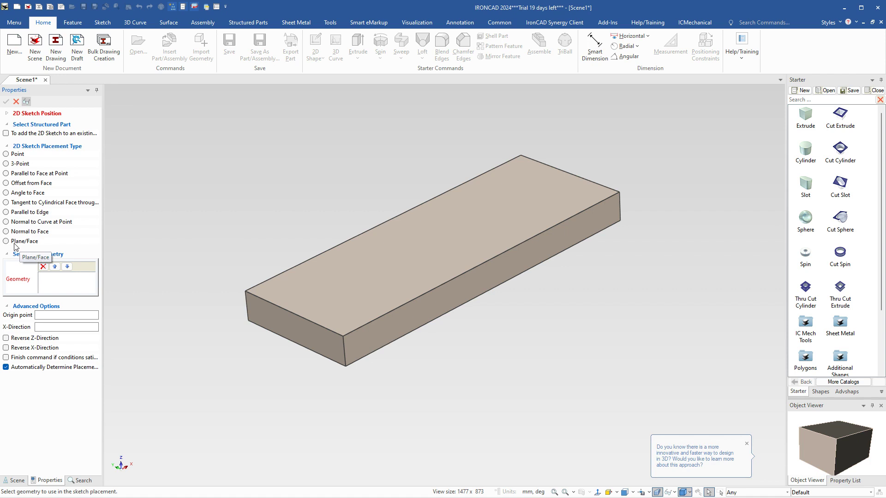
click(7, 242)
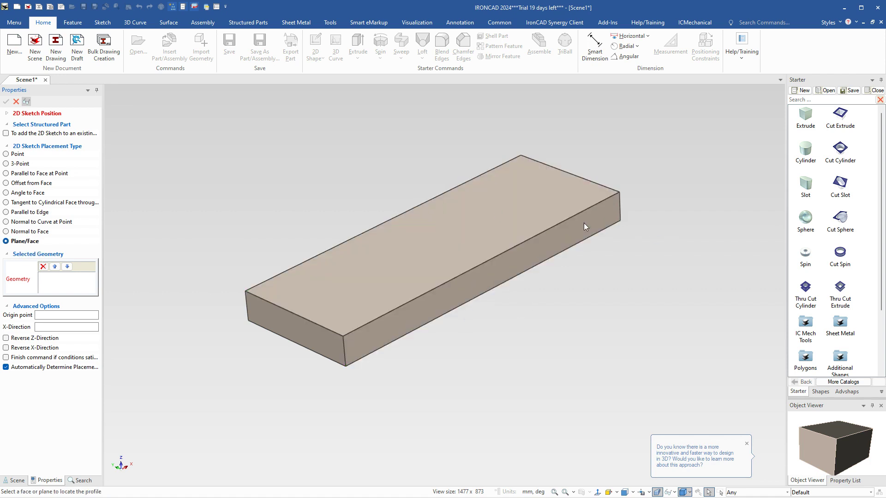
middle_drag(563, 305, 305, 220)
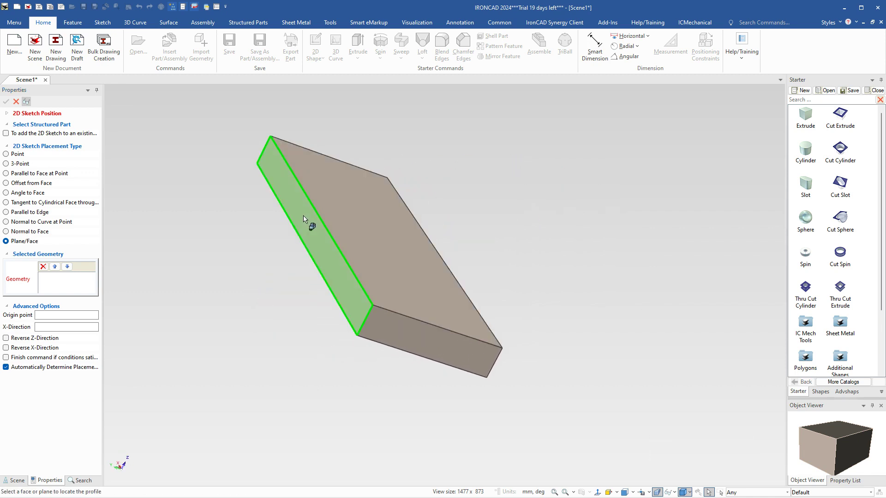
click(297, 193)
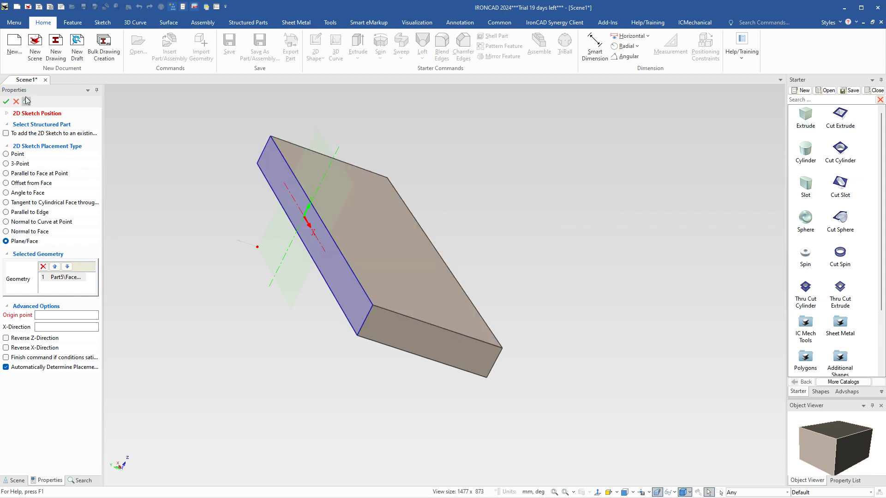
click(87, 316)
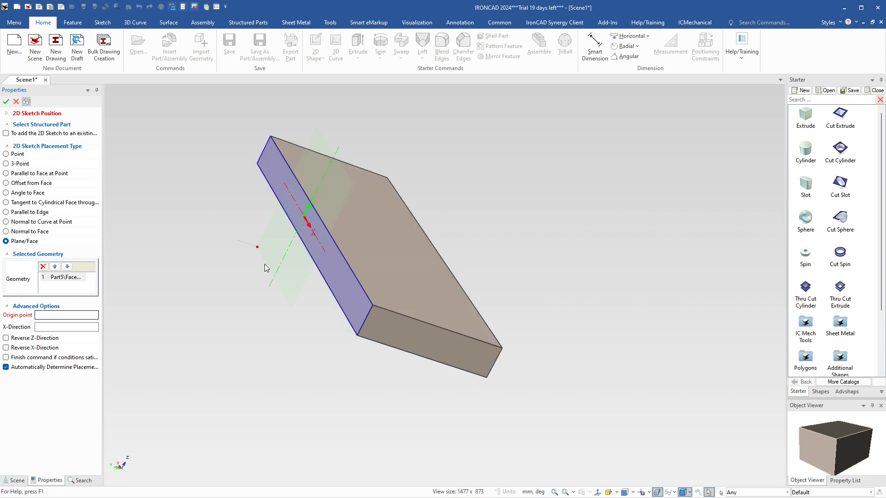
click(318, 218)
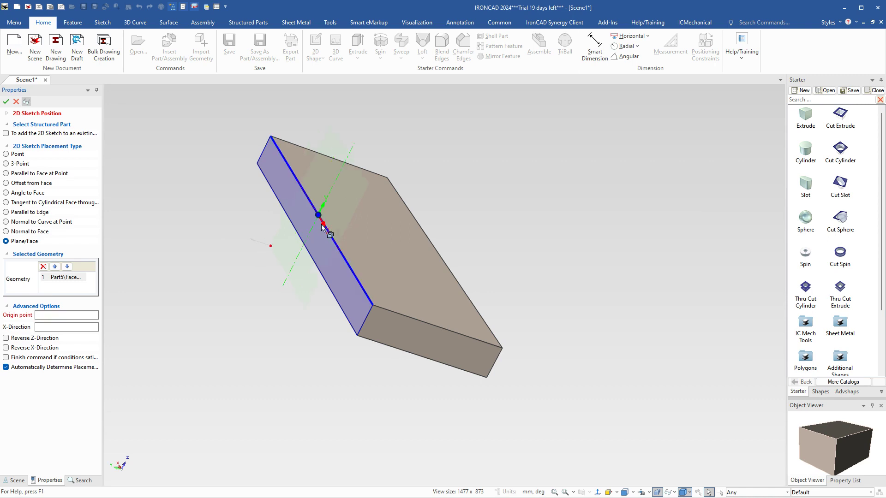
click(7, 102)
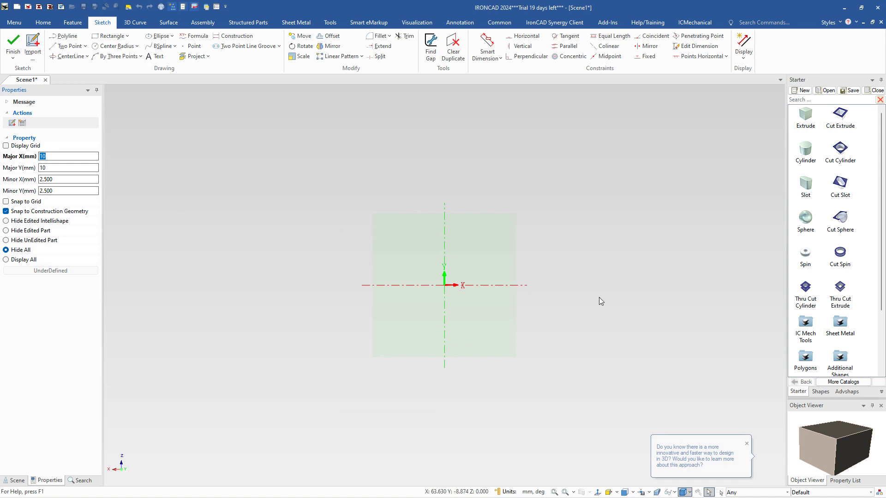
Step: Orient the view square to the sketch plane and set the sketch to Display All so the plate is shown
drag(578, 307, 579, 316)
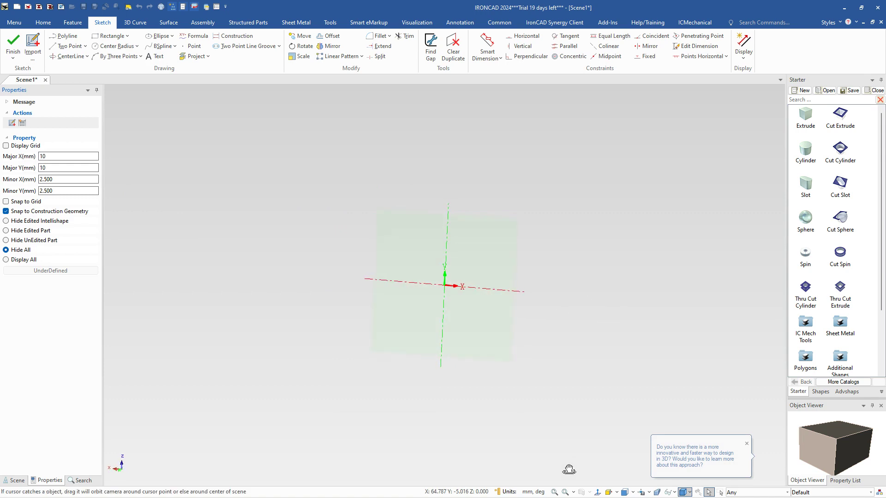
click(599, 493)
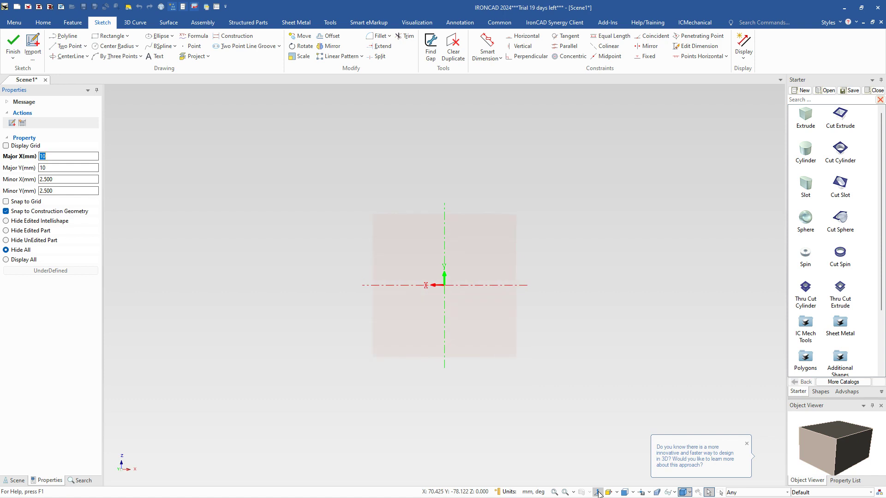
click(6, 260)
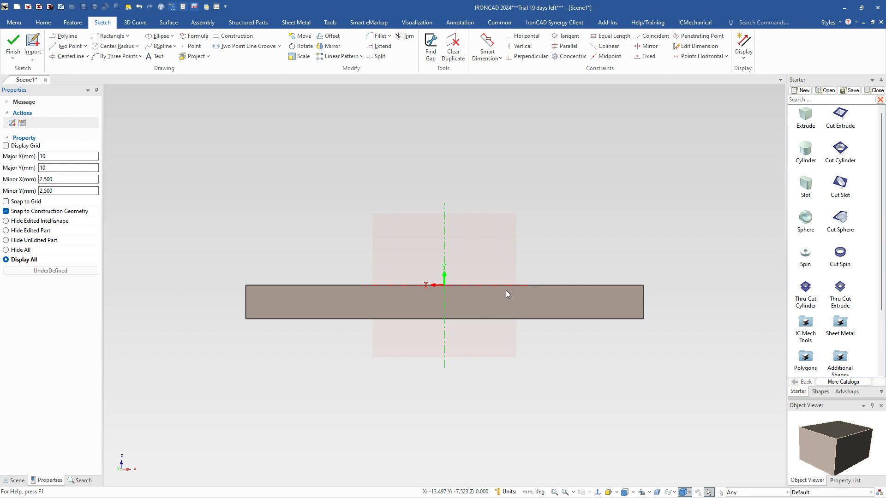
scroll(591, 265, down, 1)
scroll(565, 268, up, 1)
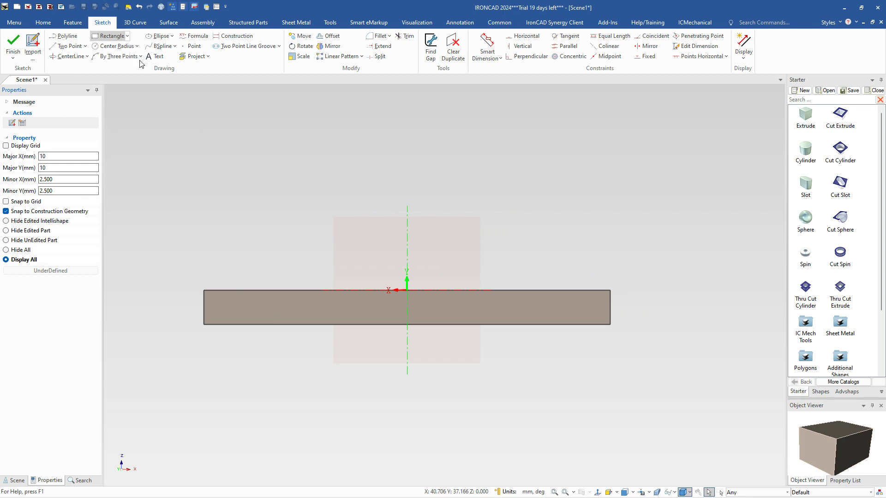
Step: Enable automatic Coincident and Tangent constraints and Automatic Smart Constraints in the 2D drawing options
right_click(471, 233)
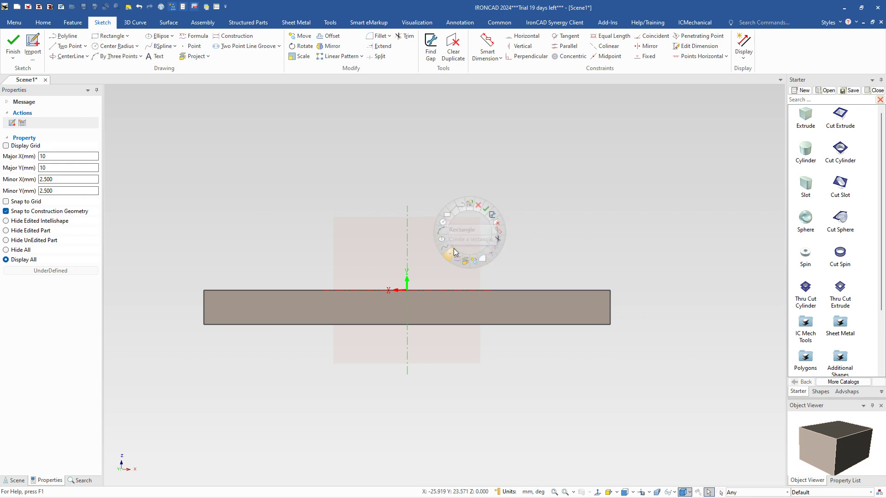
right_click(435, 233)
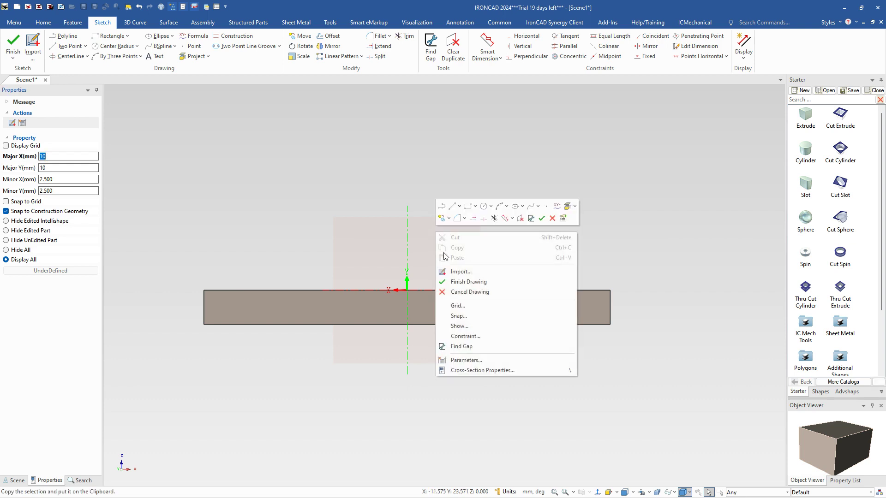
click(471, 337)
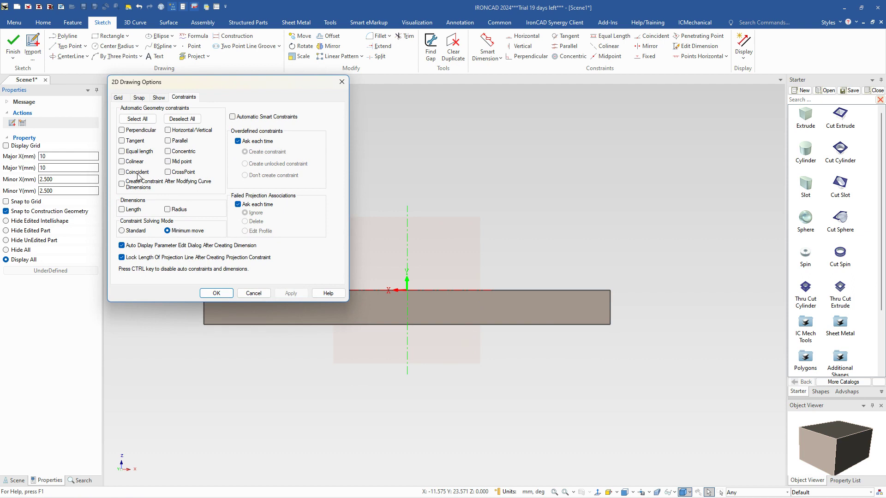
click(122, 174)
click(122, 140)
click(232, 117)
click(215, 293)
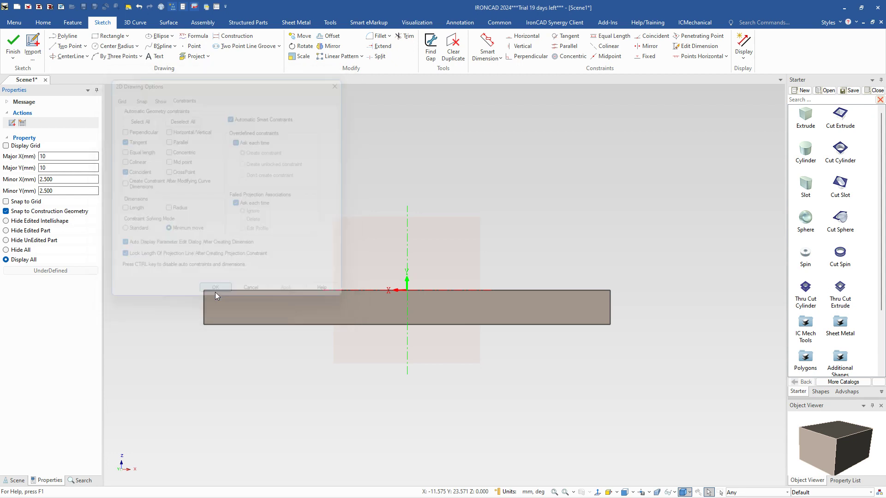
Step: Draw a rectangle 85 mm long and 20 mm wide standing on the plate's upper edge
right_click(460, 256)
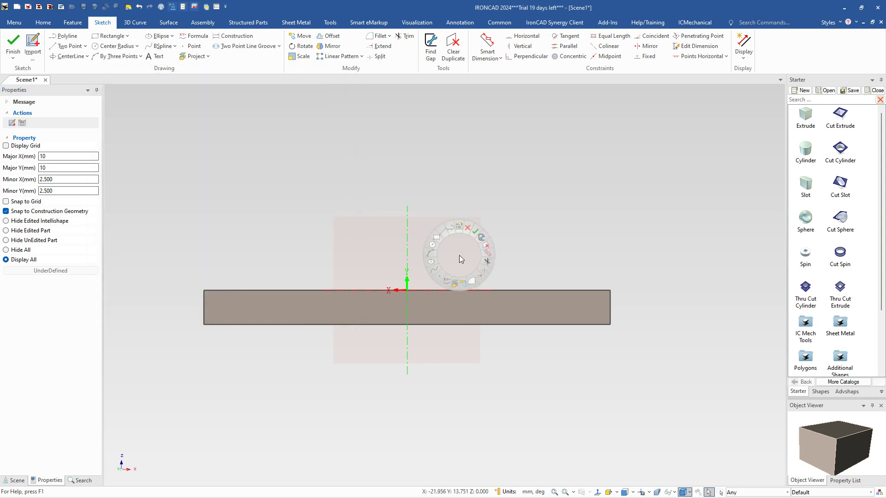
click(436, 238)
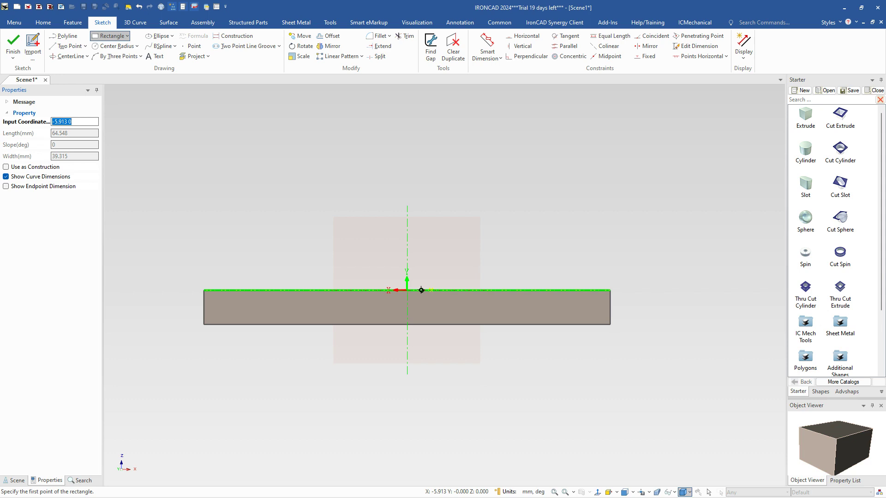
click(349, 291)
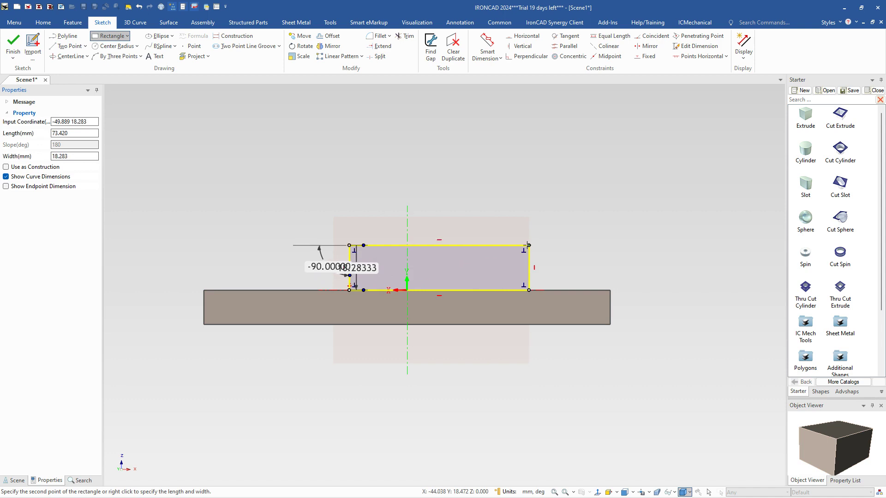
right_click(529, 246)
text(85)
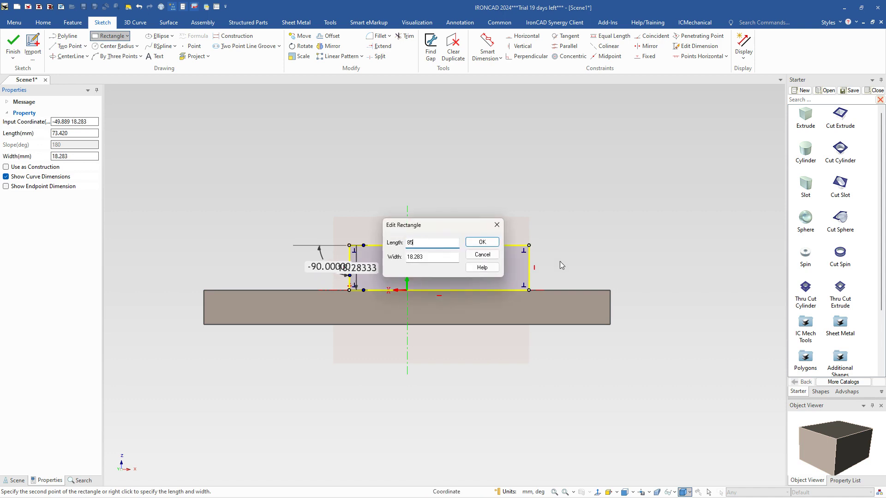
key(Tab)
text(20)
key(Return)
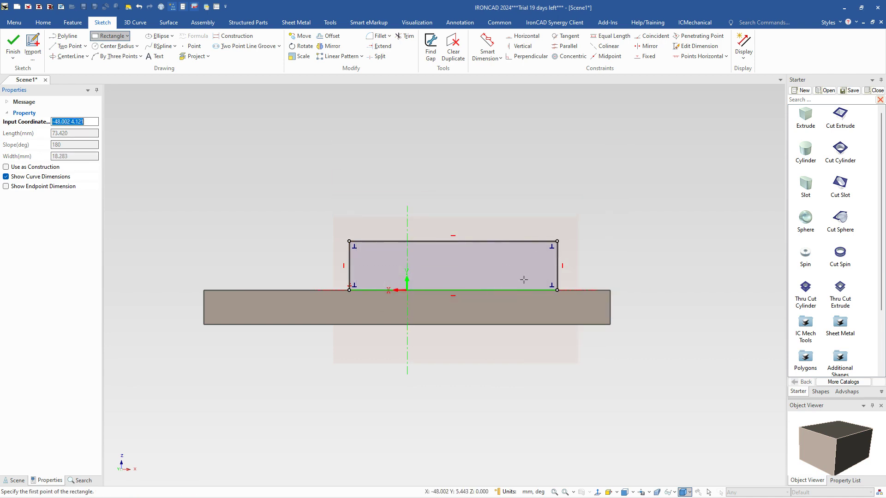
key(Escape)
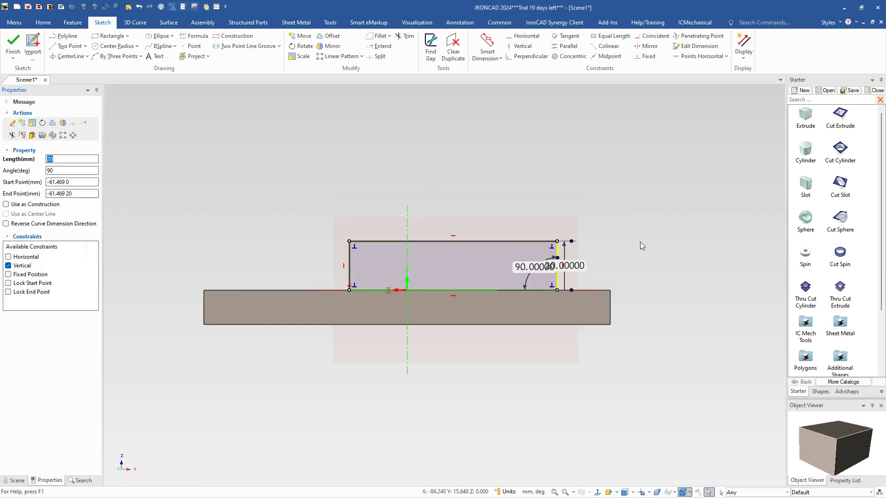
Step: Delete the upper horizontal line of the sketched rectangle, keeping its two vertical sides and base line
scroll(595, 266, up, 4)
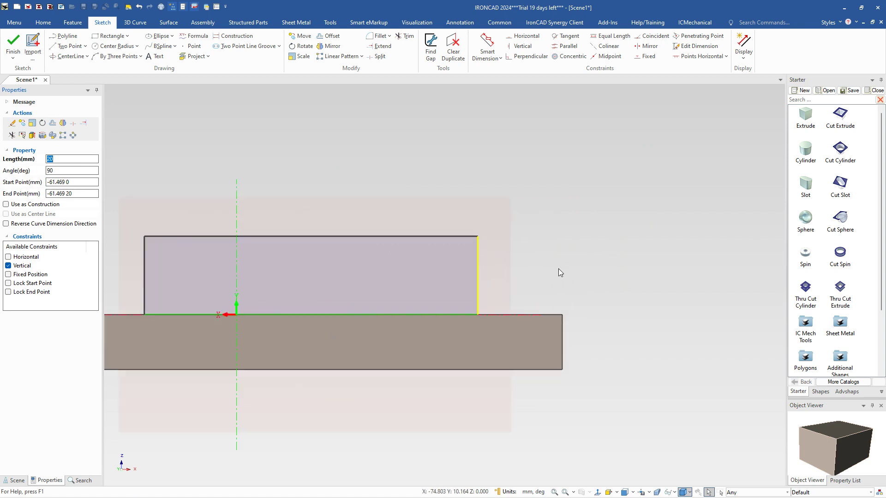
scroll(338, 254, down, 3)
scroll(376, 273, up, 2)
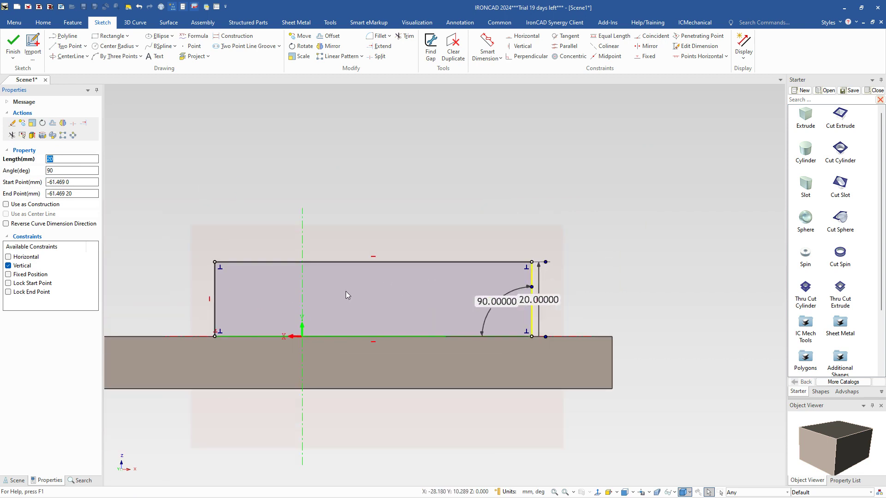
click(367, 262)
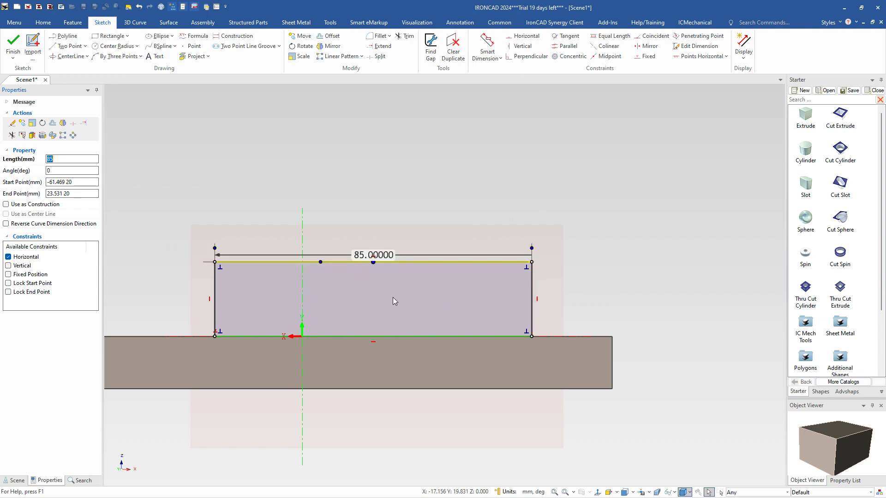
key(Delete)
scroll(484, 277, down, 3)
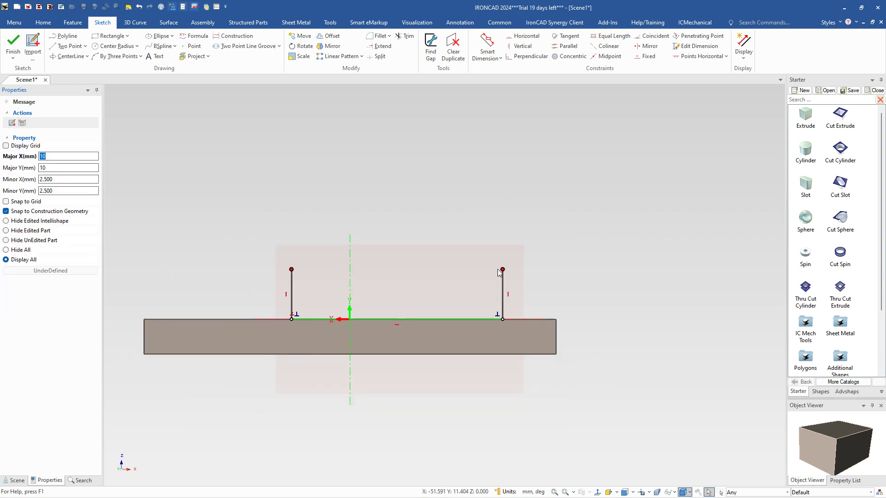
scroll(472, 248, down, 1)
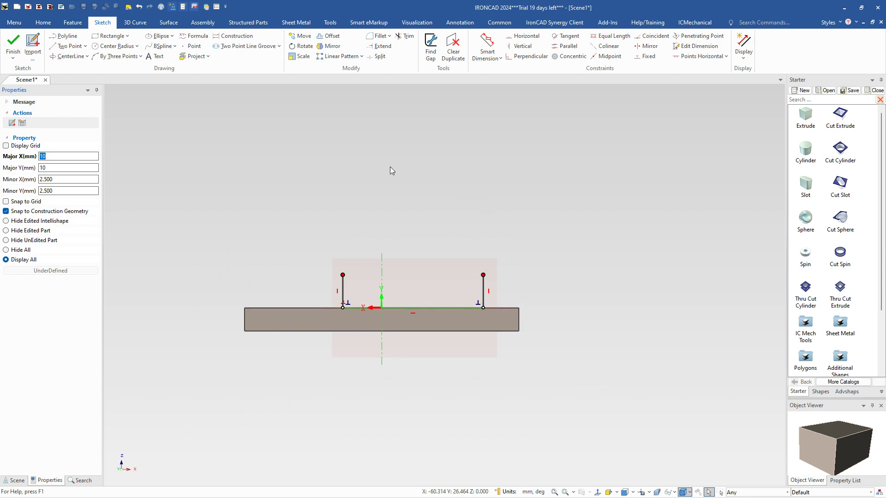
scroll(569, 198, up, 1)
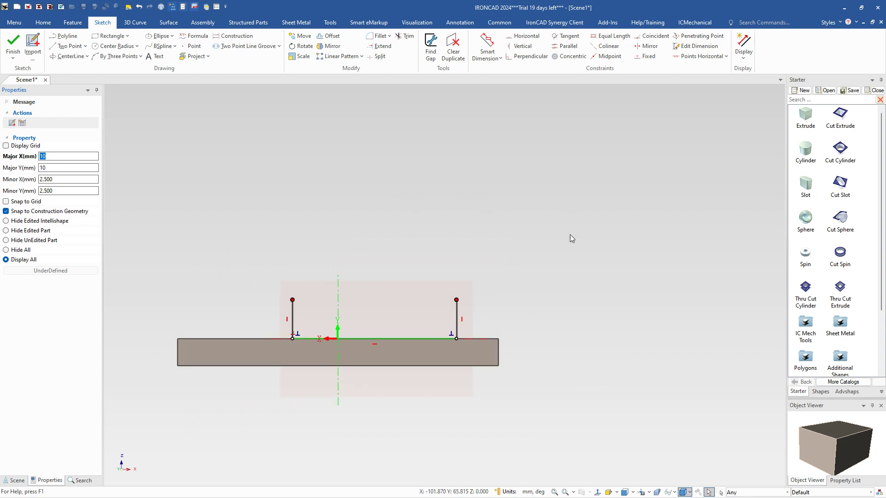
Step: Draw a three-point arc of about 94 mm radius from the upper end of the right vertical line, curving up and outward
middle_drag(569, 235, 558, 259)
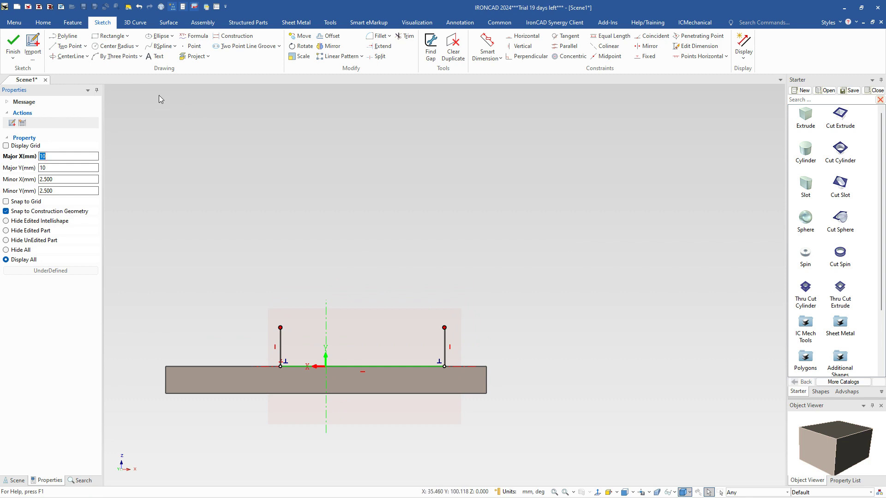
click(119, 56)
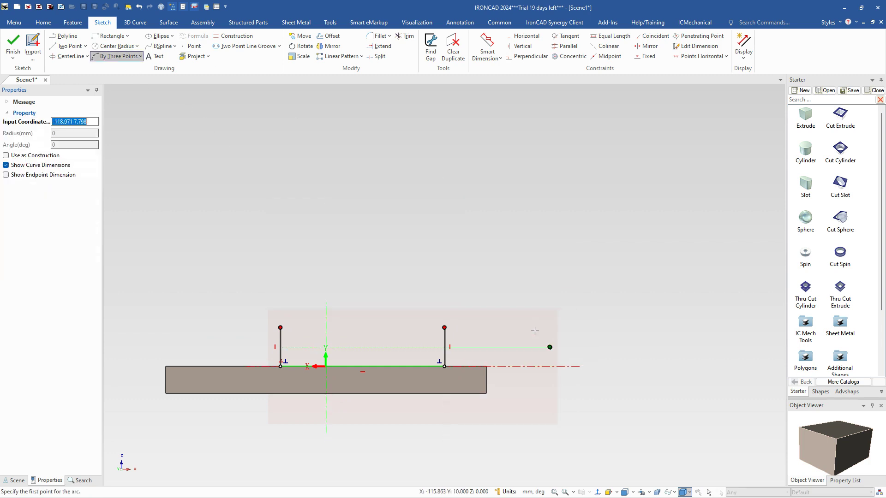
click(444, 328)
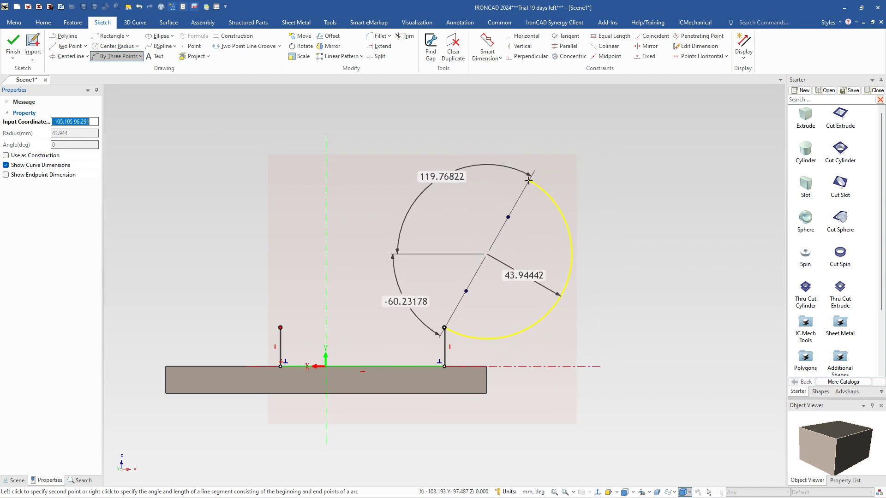
click(528, 182)
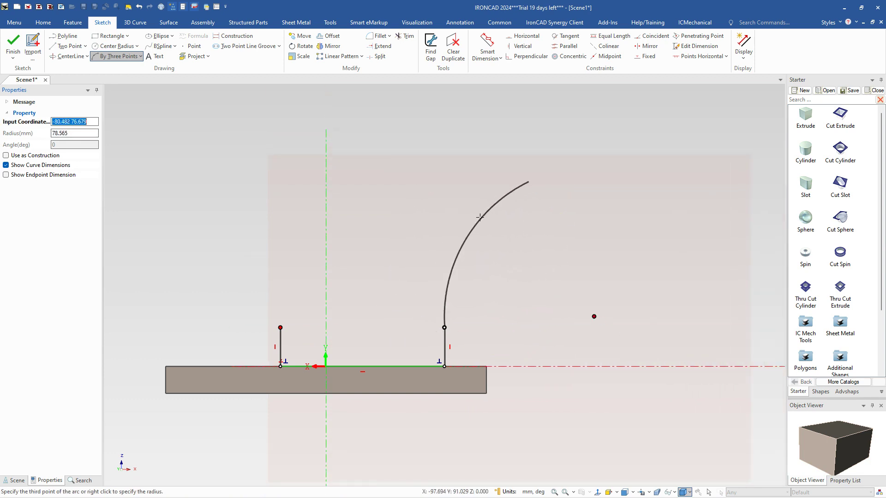
click(487, 221)
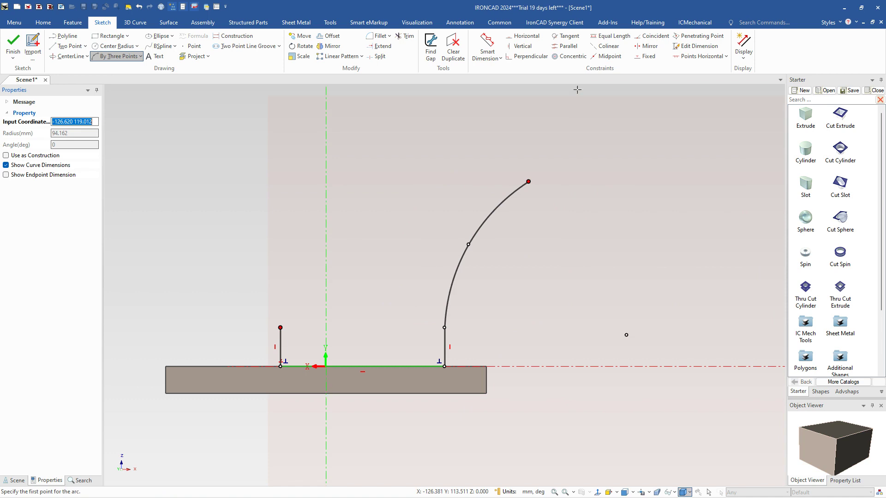
key(Escape)
Step: Constrain the new arc tangent to the right vertical line
click(568, 38)
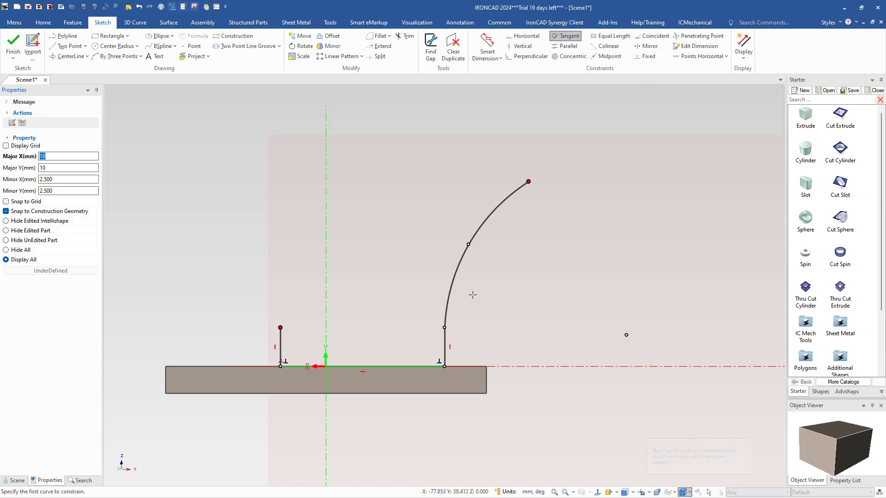
click(447, 303)
click(445, 339)
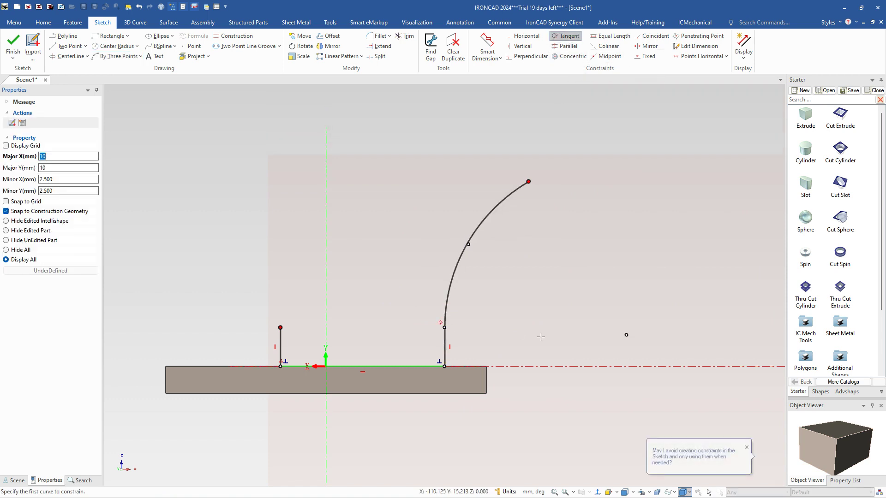
key(Escape)
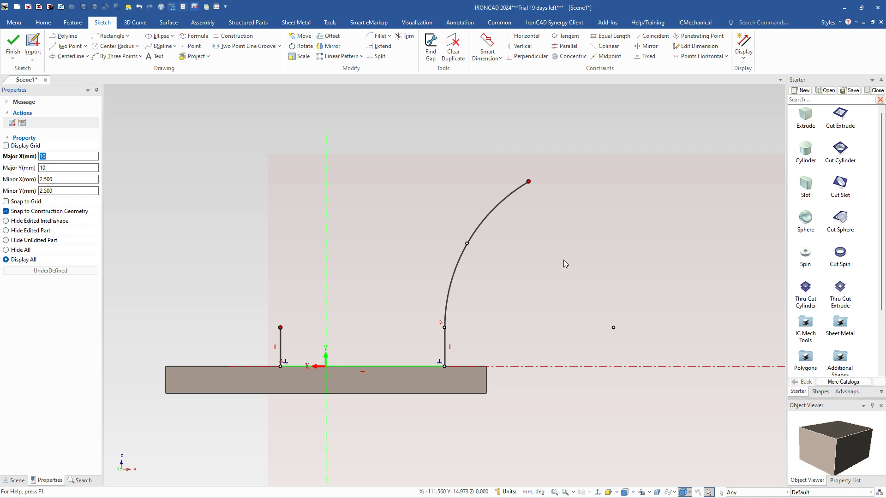
Step: Set the arc's radius to 90 mm, using the solve option Only move center and end point
click(506, 201)
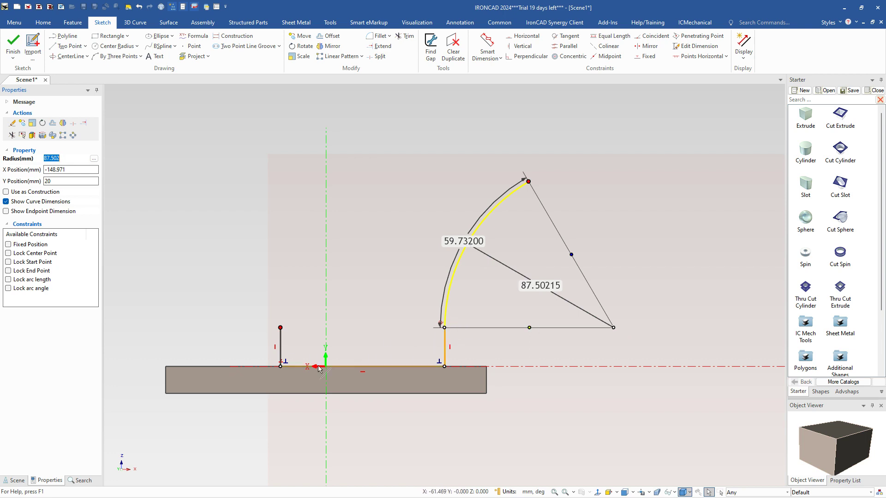
click(93, 159)
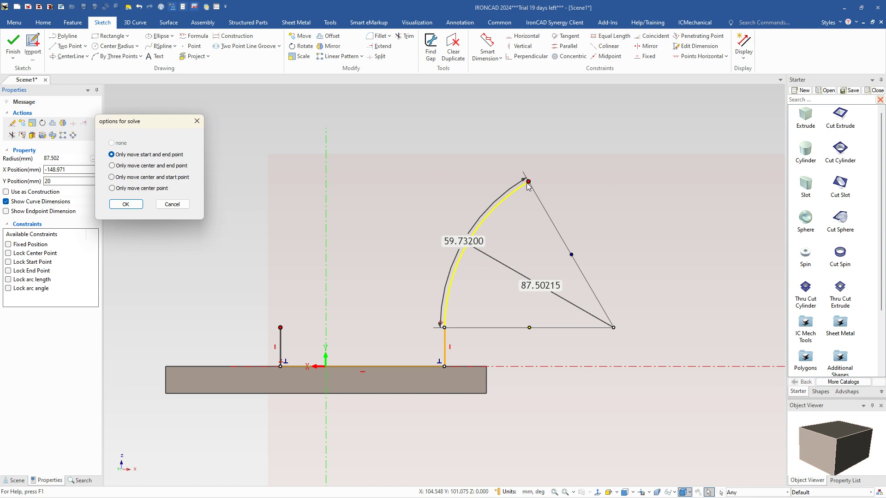
click(145, 166)
click(124, 203)
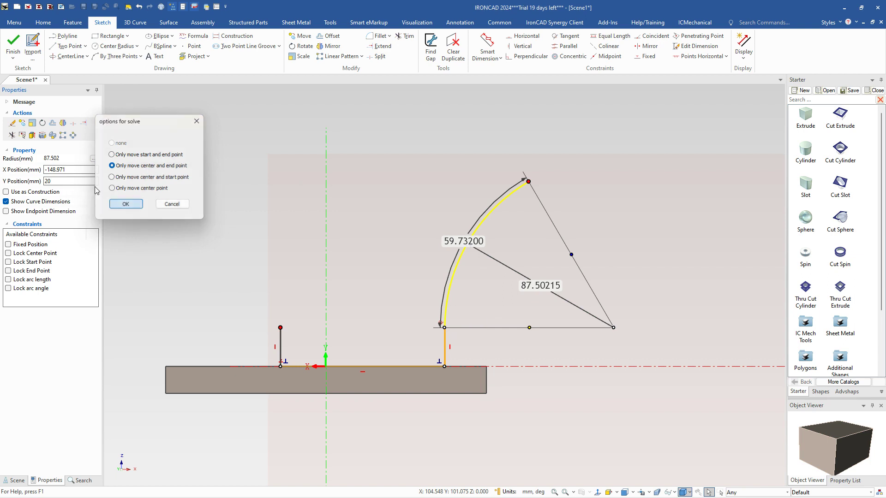
double_click(55, 159)
text(90)
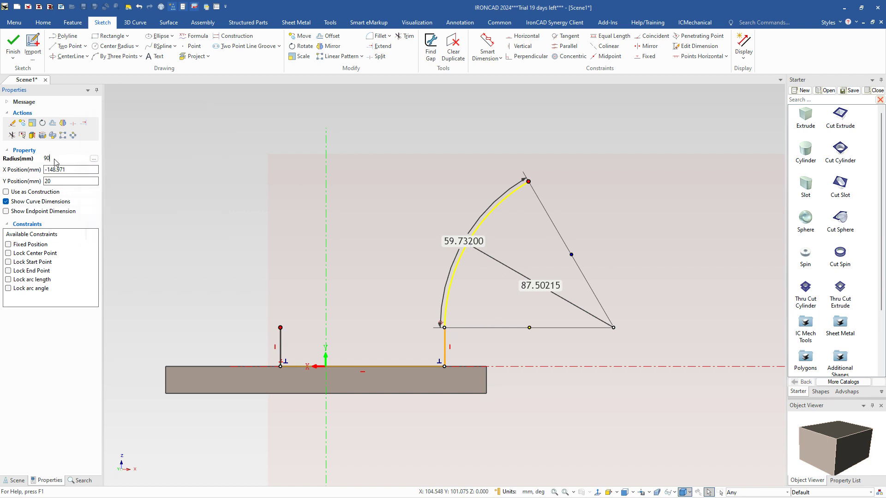
key(Return)
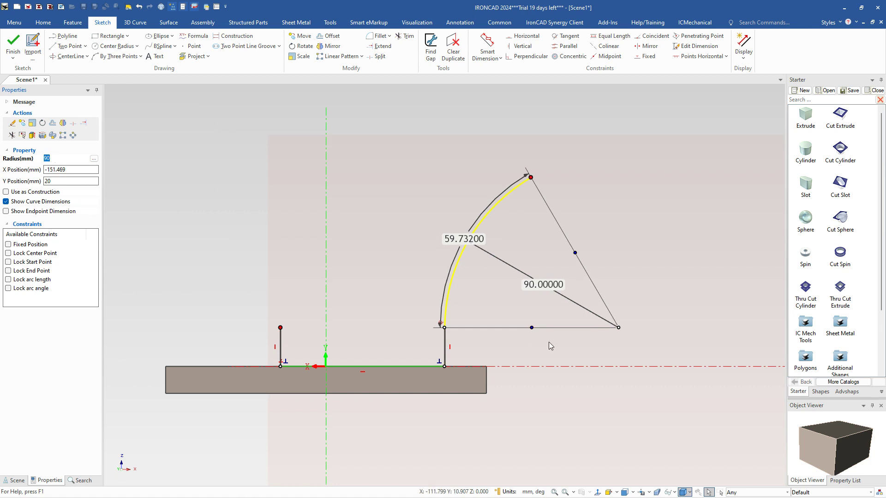
Step: Check the base and right vertical lines, and offset the 90 mm arc by 85 mm to meet the left vertical line with an offset constraint
click(389, 366)
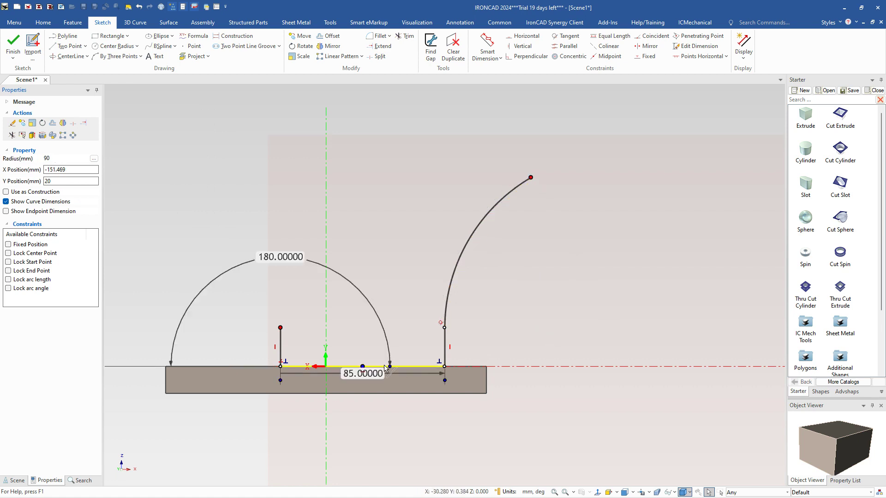
click(445, 349)
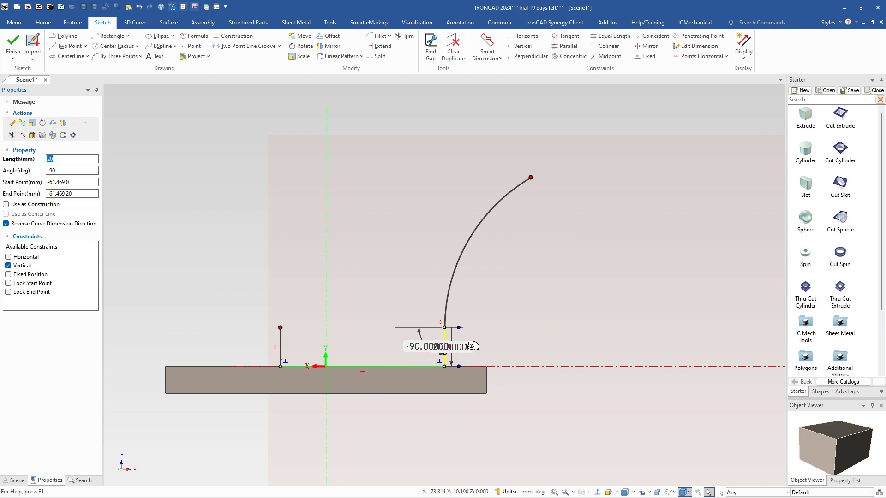
click(410, 205)
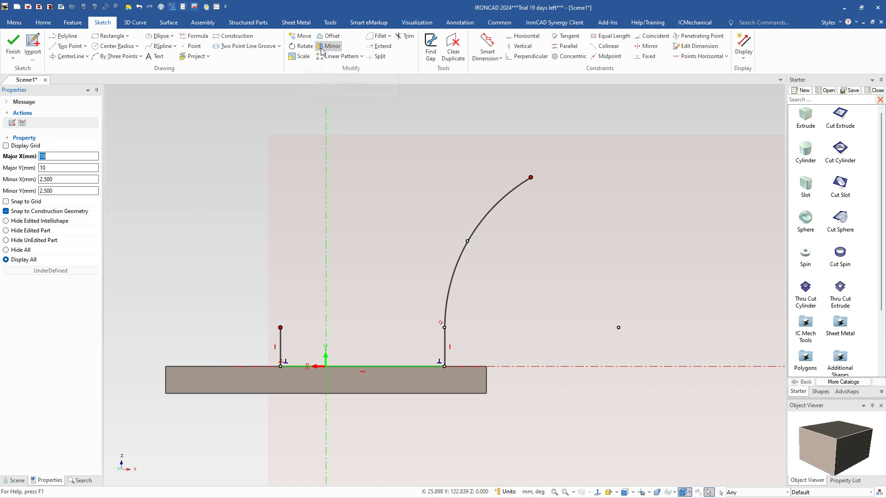
click(330, 36)
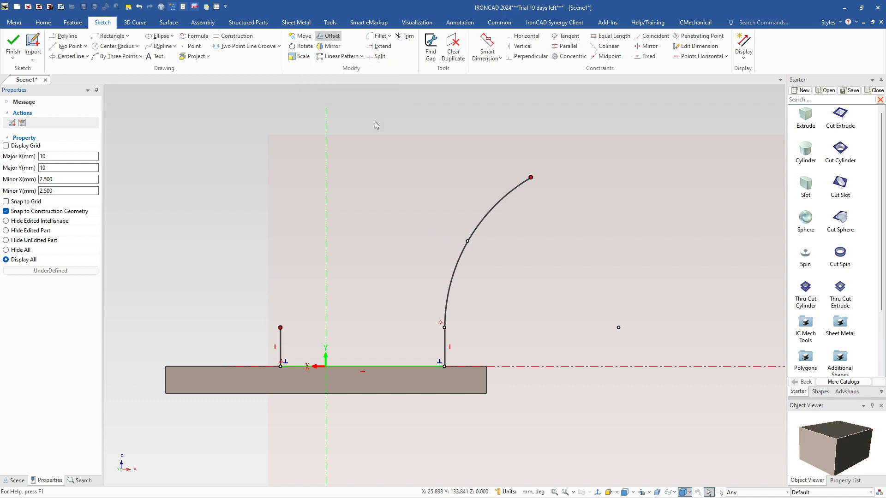
click(452, 274)
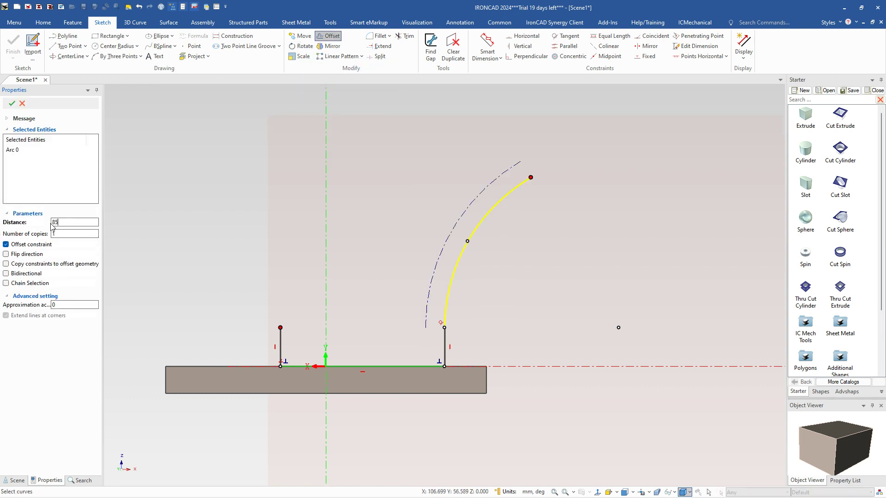
key(Tab)
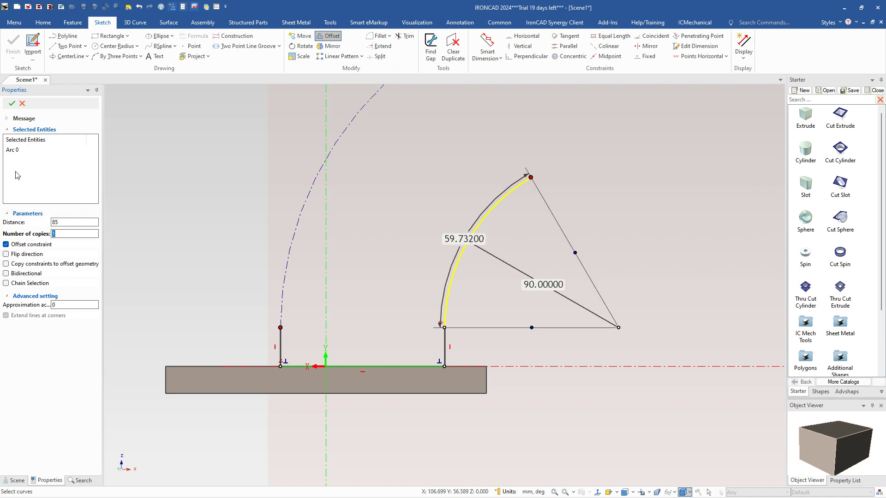
click(12, 103)
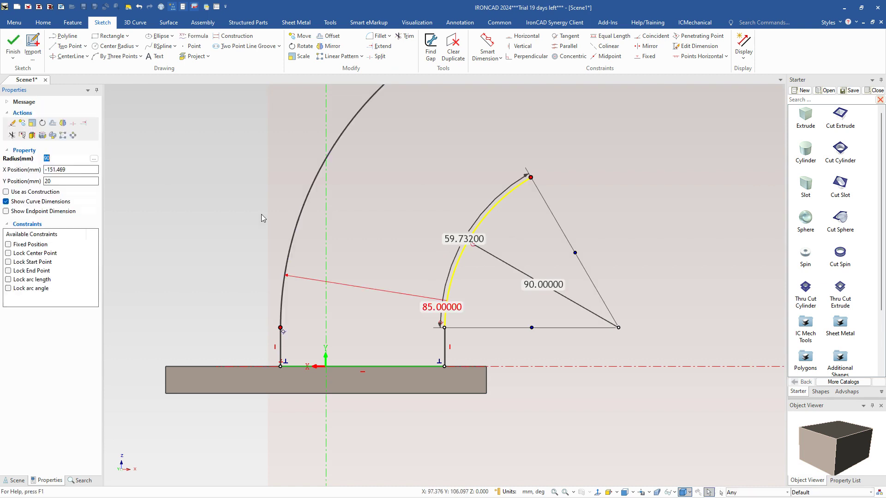
click(392, 225)
Step: Close the profile with a three-point arc of 42.5 mm radius joining the free ends of both side arcs tangentially
scroll(458, 203, down, 3)
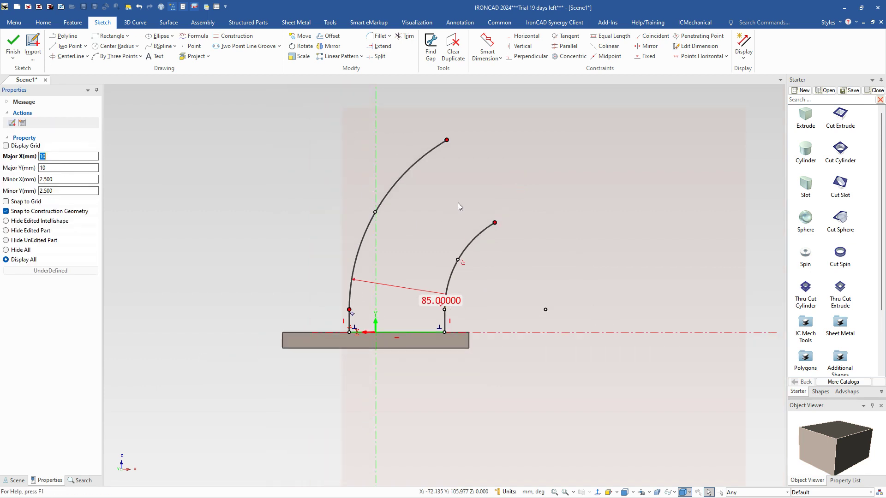
click(119, 56)
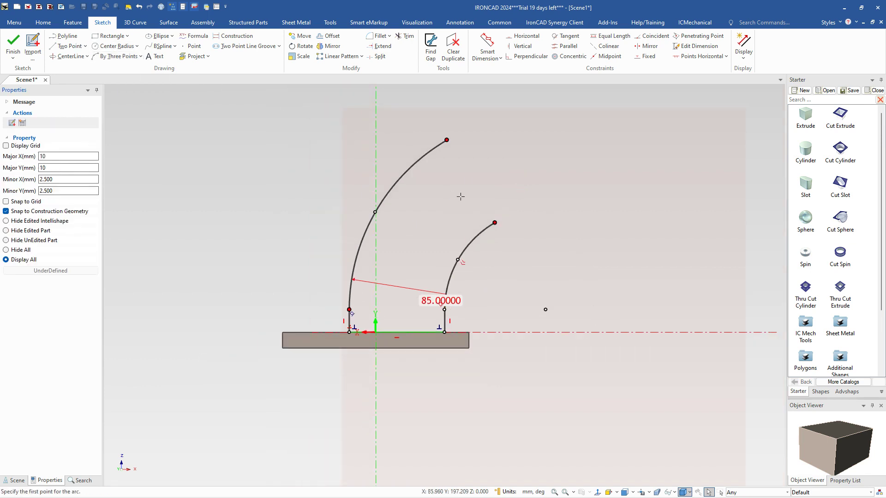
click(495, 223)
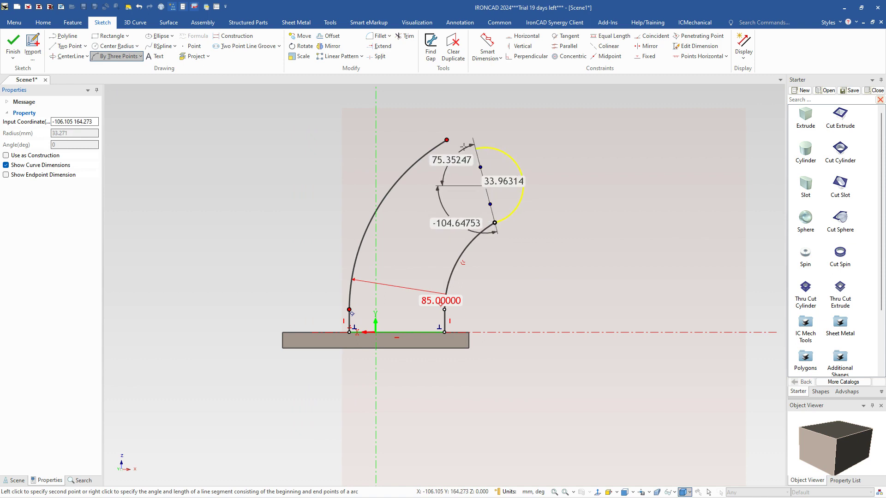
click(447, 140)
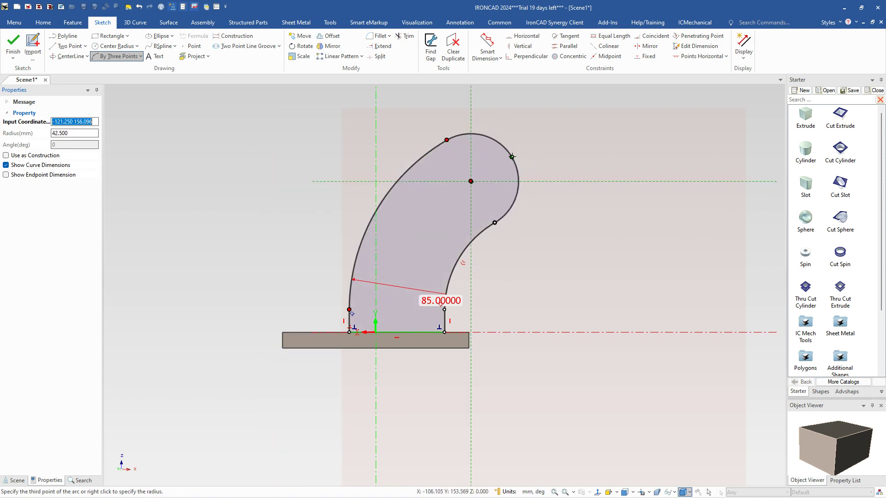
click(512, 156)
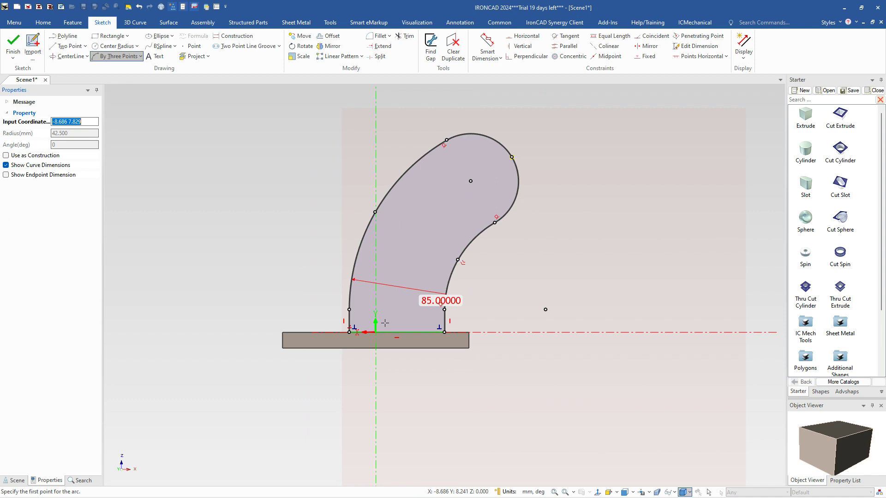
key(Escape)
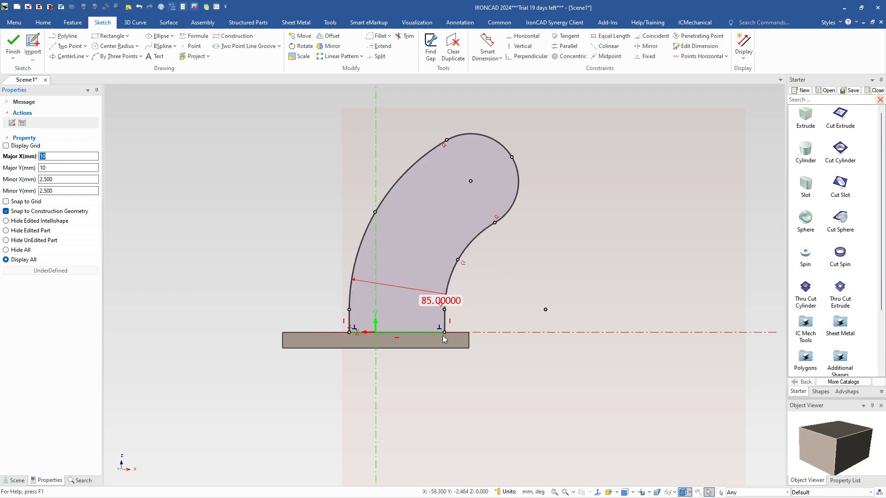
Step: Lock the right vertical line's upper endpoint and dimension the closing arc's centre at 90 mm above the plate's upper edge
right_click(445, 309)
click(475, 342)
click(496, 45)
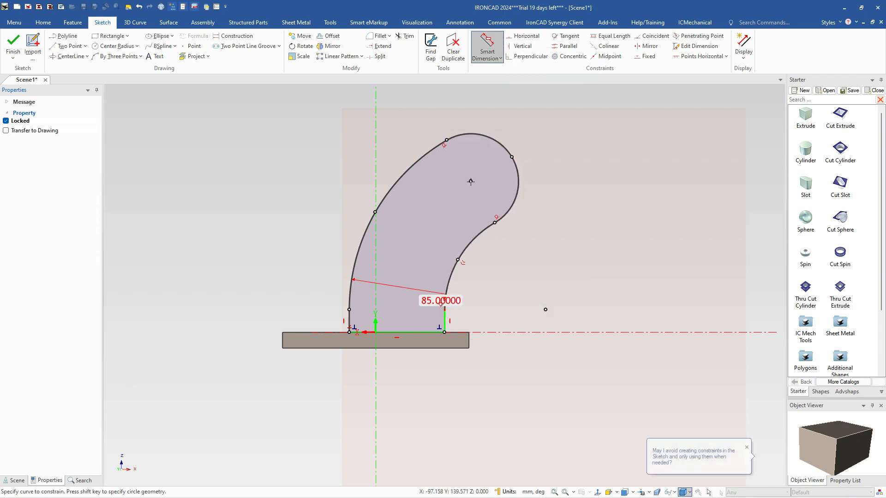
click(512, 205)
click(532, 332)
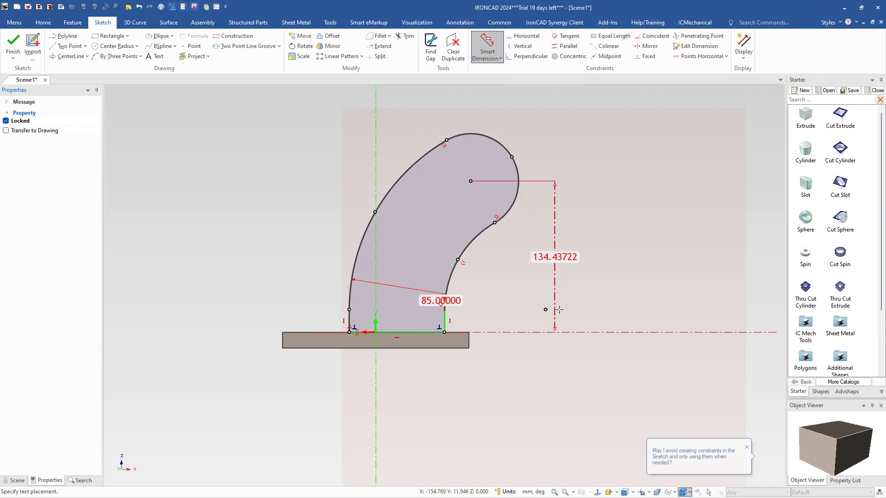
click(574, 262)
text(90)
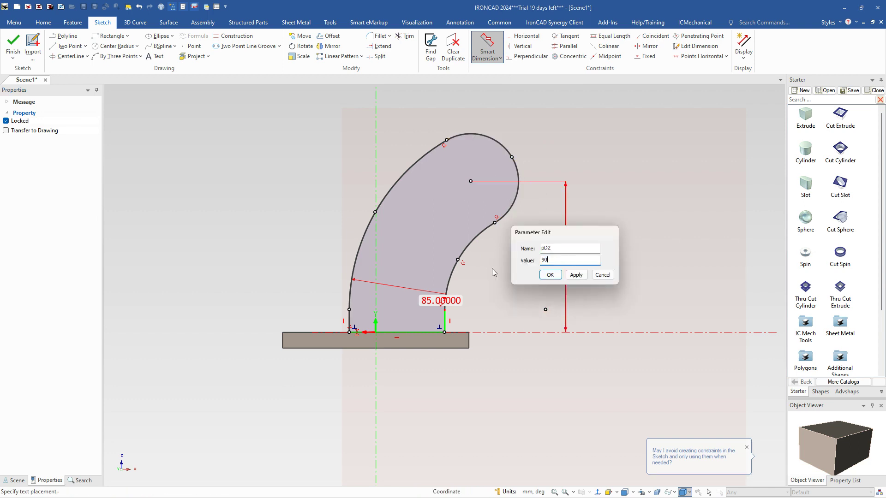
key(Return)
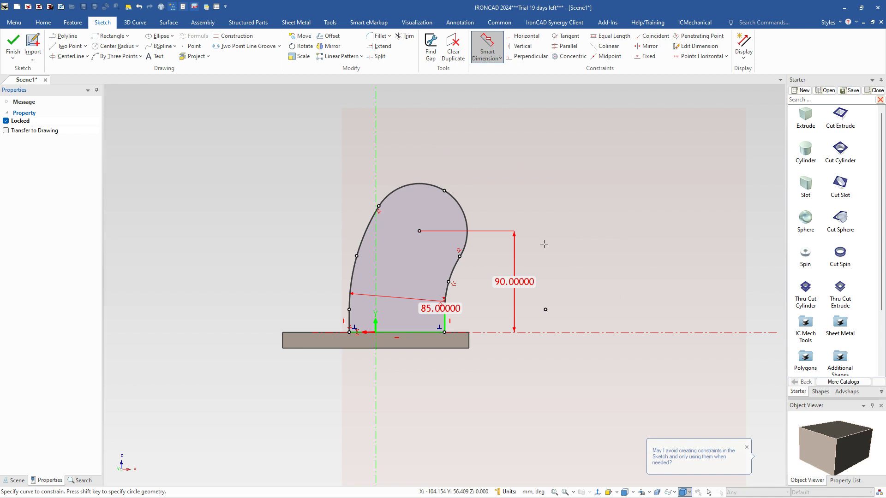
key(Escape)
Step: Inspect the radii of the two side arcs and the length of the right vertical line
scroll(389, 323, up, 2)
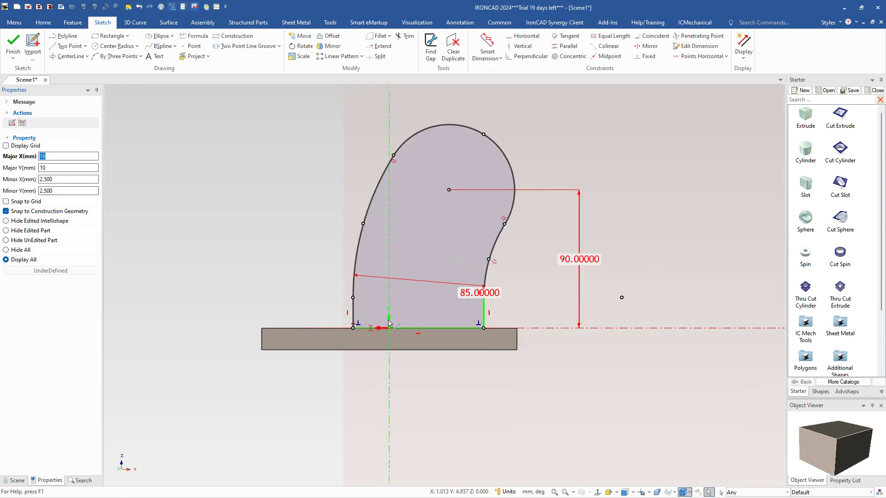
scroll(443, 300, up, 2)
click(485, 246)
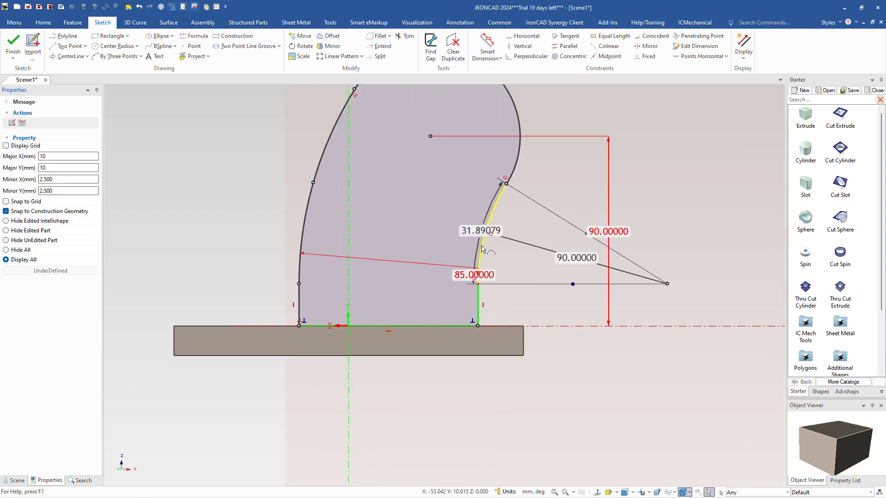
click(317, 193)
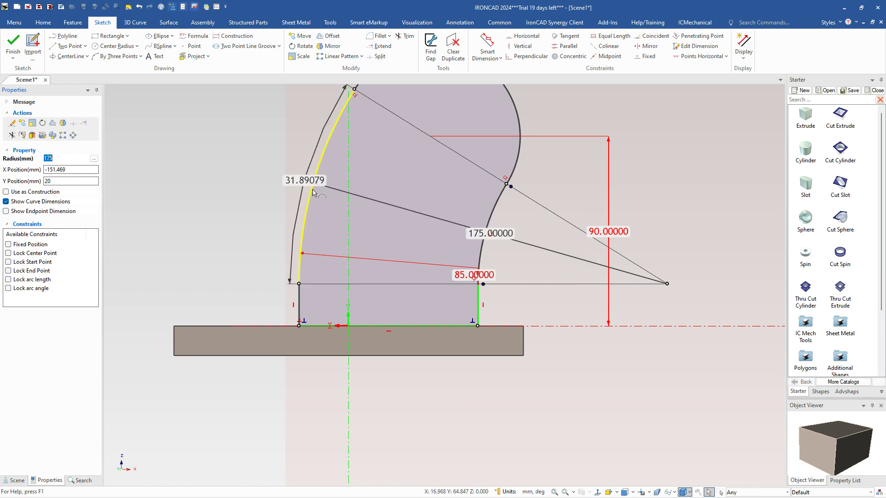
click(479, 305)
scroll(483, 315, up, 3)
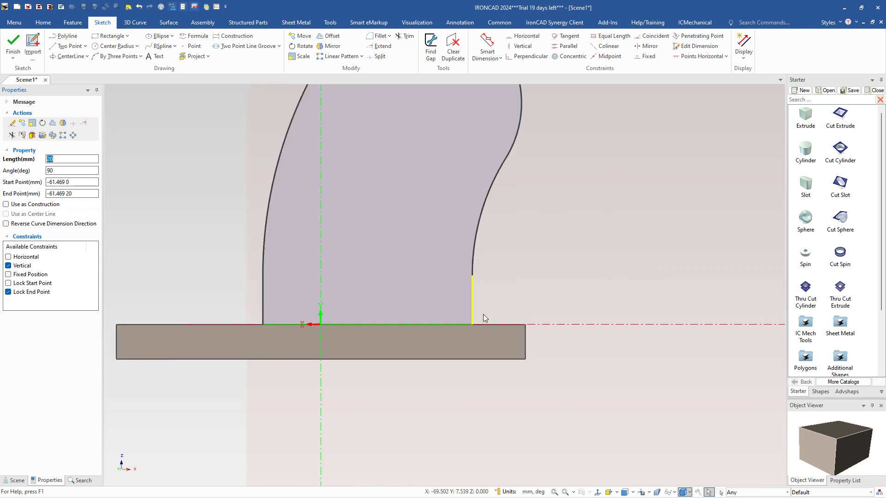
scroll(415, 277, down, 3)
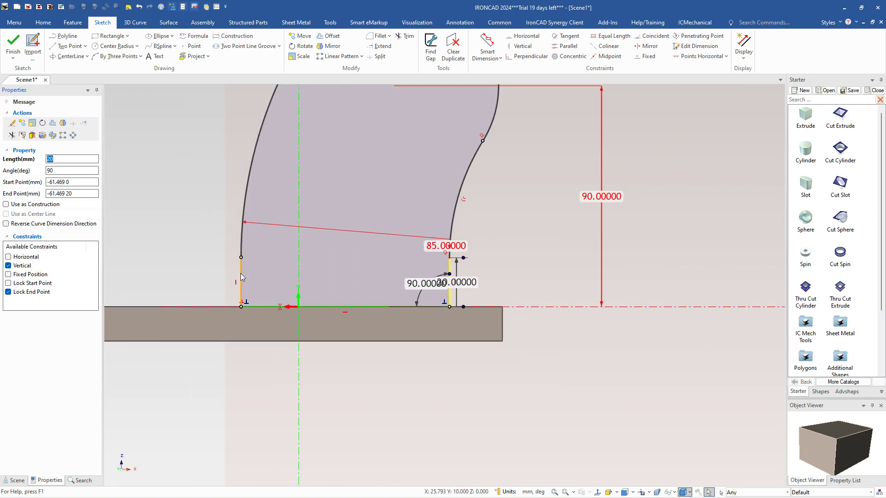
Step: Check the radius of the profile's closing arc and finish the sketch
scroll(463, 281, down, 3)
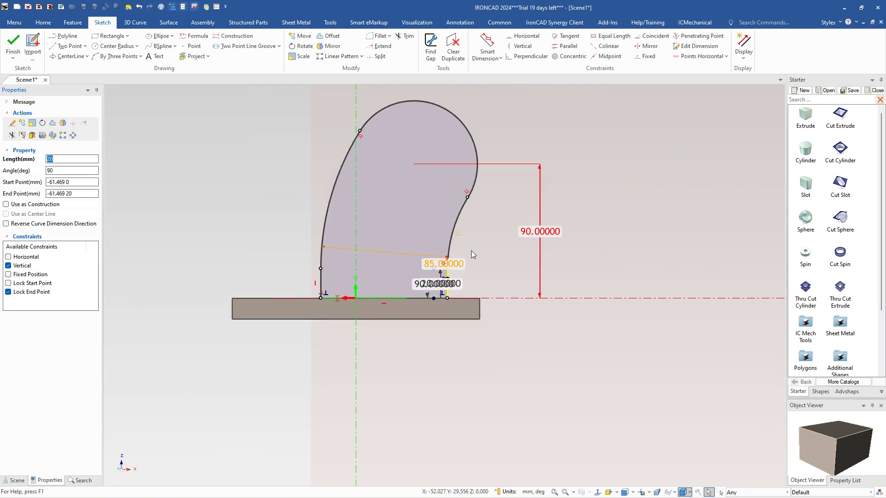
click(476, 147)
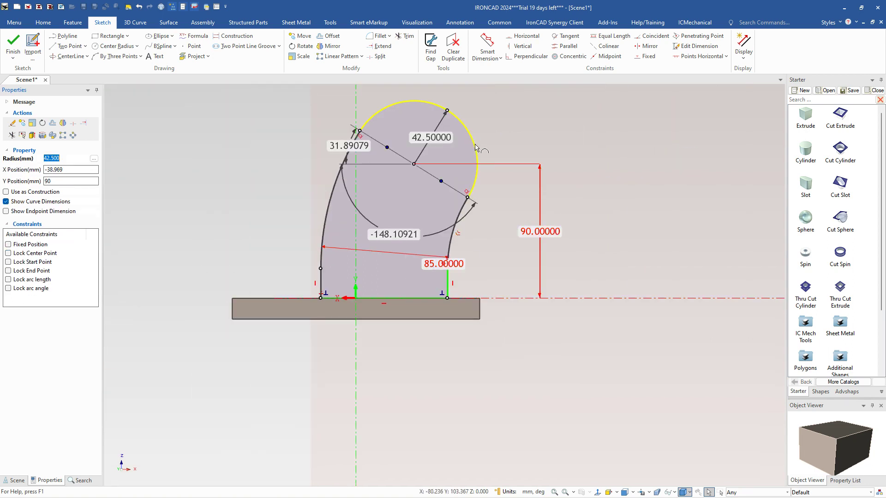
click(538, 124)
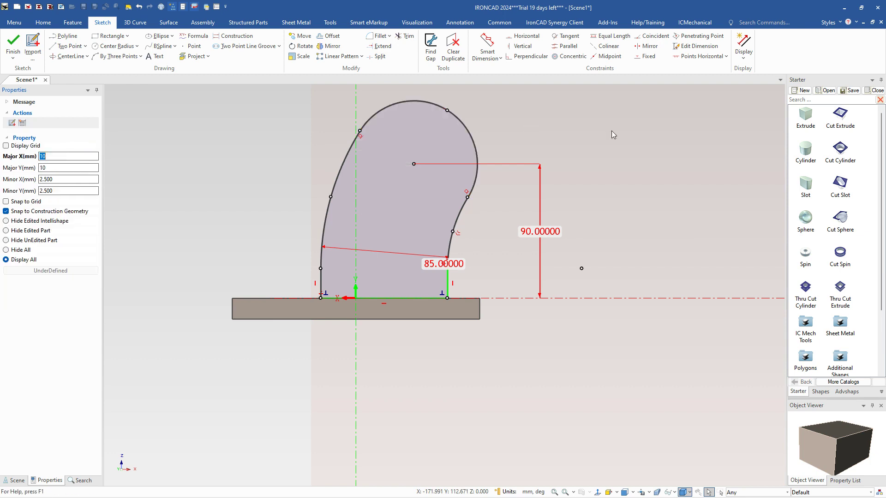
click(7, 45)
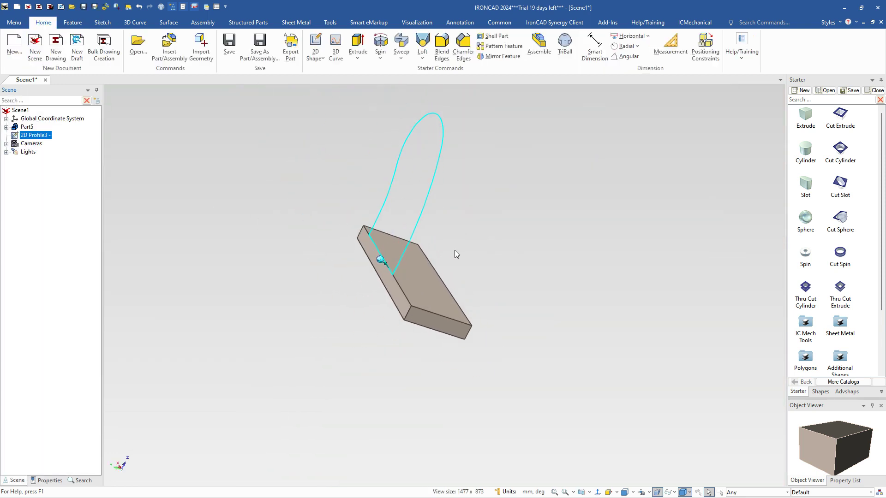
Step: Move the curved-arm profile 10 mm inward from the base plate's long side face with the TriBall
key(F10)
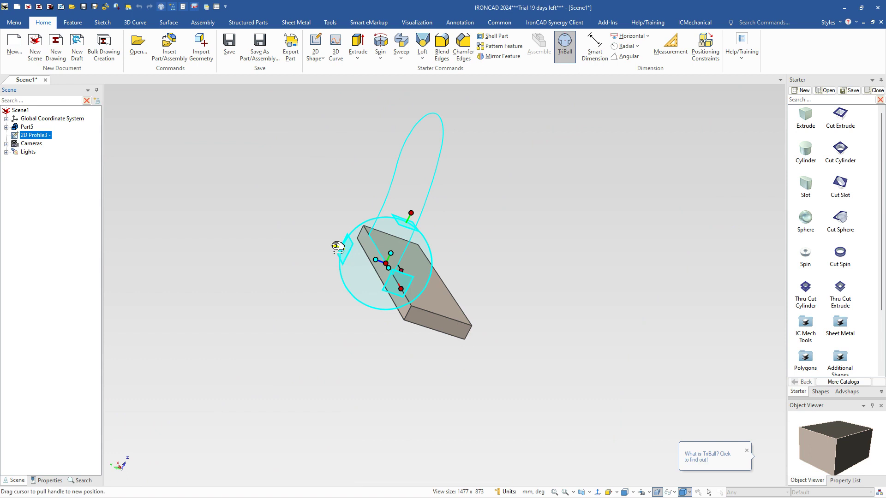
drag(337, 247, 335, 251)
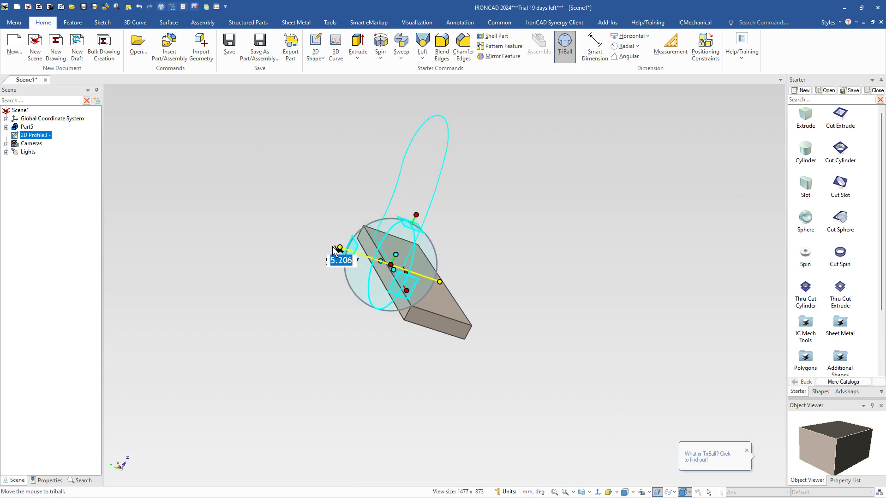
text(10)
key(Return)
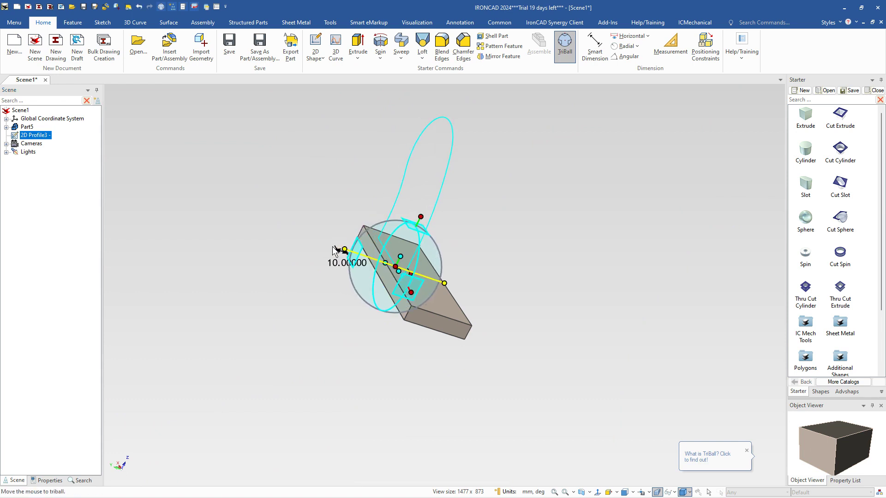
key(F10)
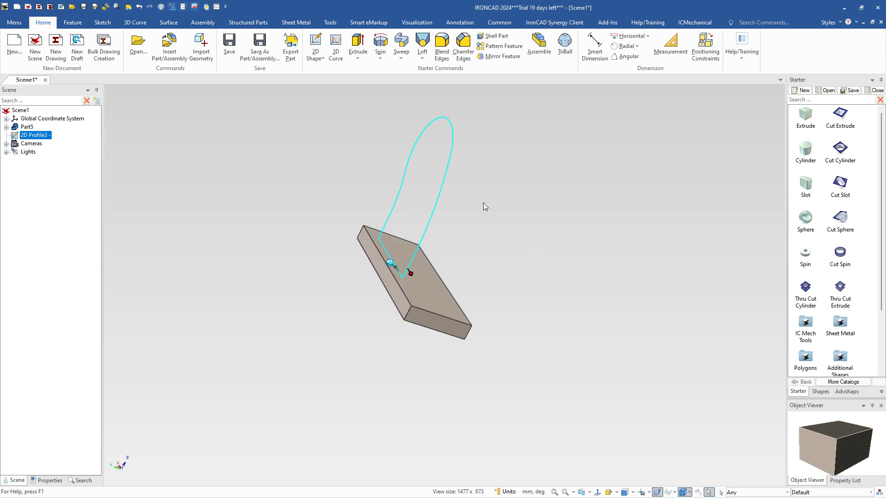
Step: Extrude the curved-arm profile 25 mm across the base plate, adding the material to the plate's part
click(358, 43)
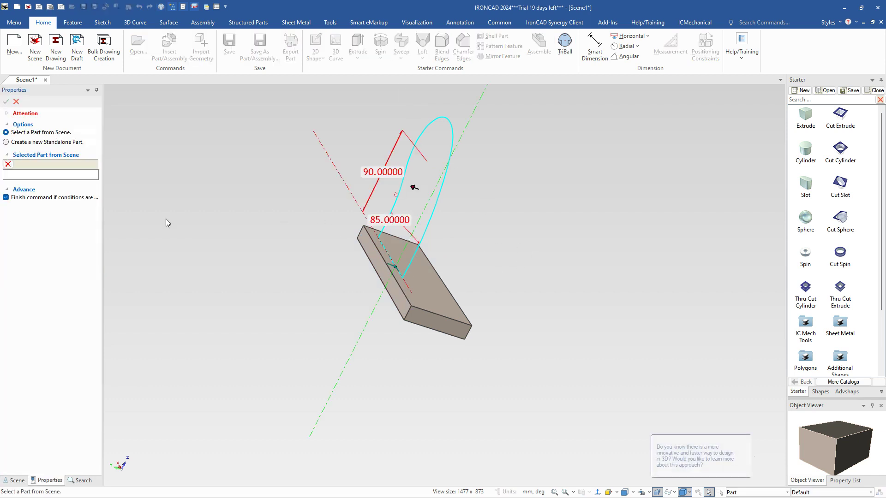
click(415, 314)
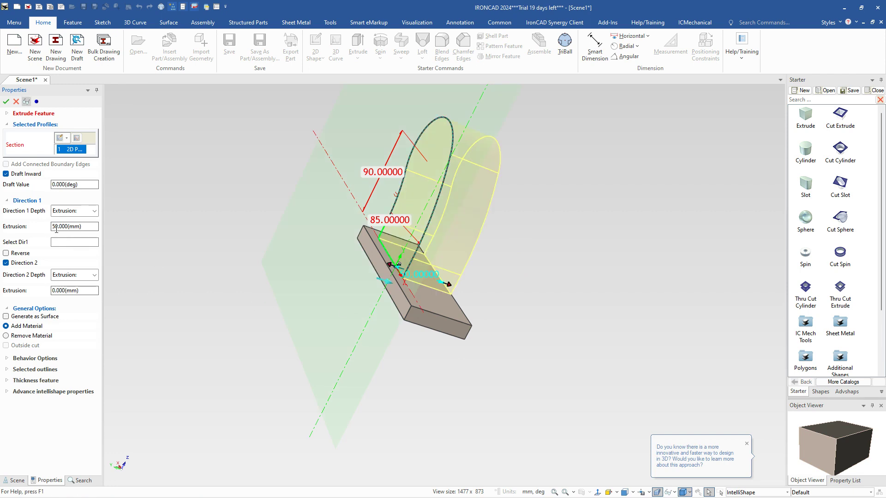
click(62, 227)
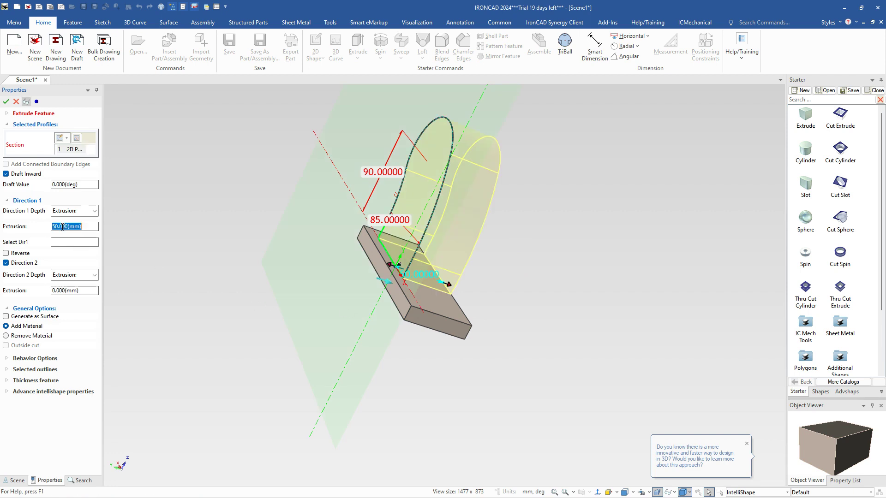
text(25)
key(Return)
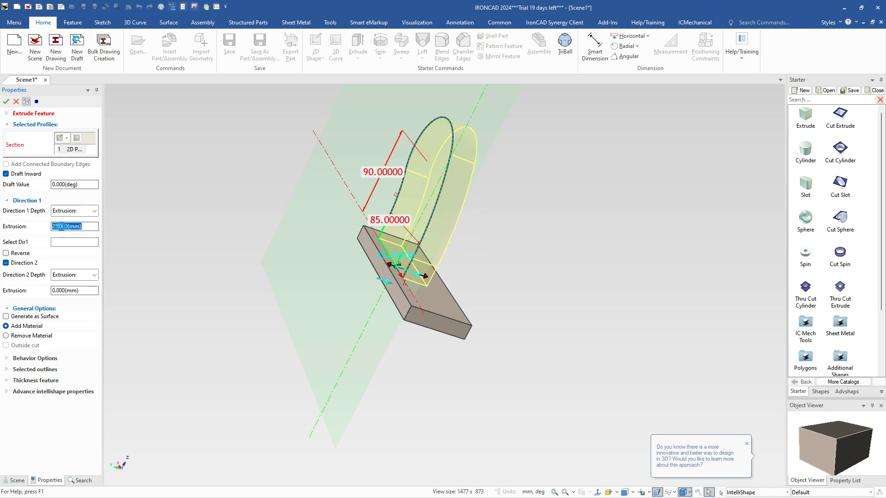
key(Return)
middle_drag(630, 273, 476, 302)
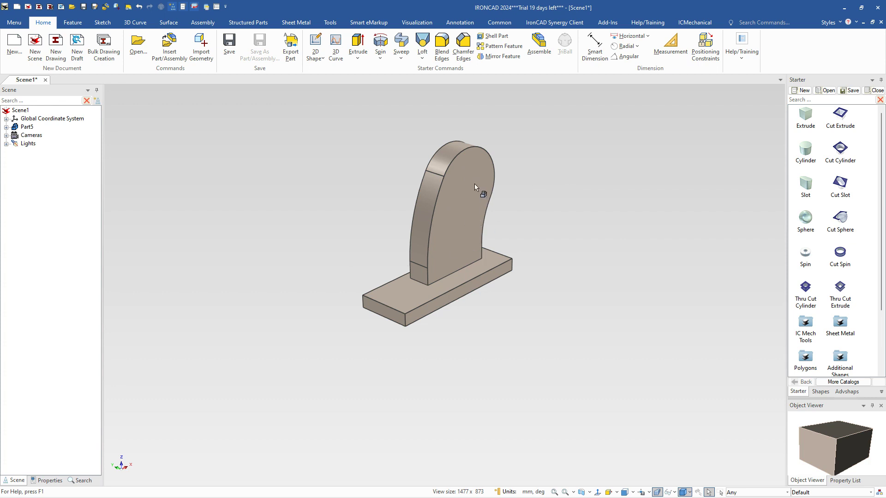
Step: Add a cylinder on the arm's front face, concentric with its rounded top, and size its diameter to 85 mm to match the arc
drag(806, 151, 488, 163)
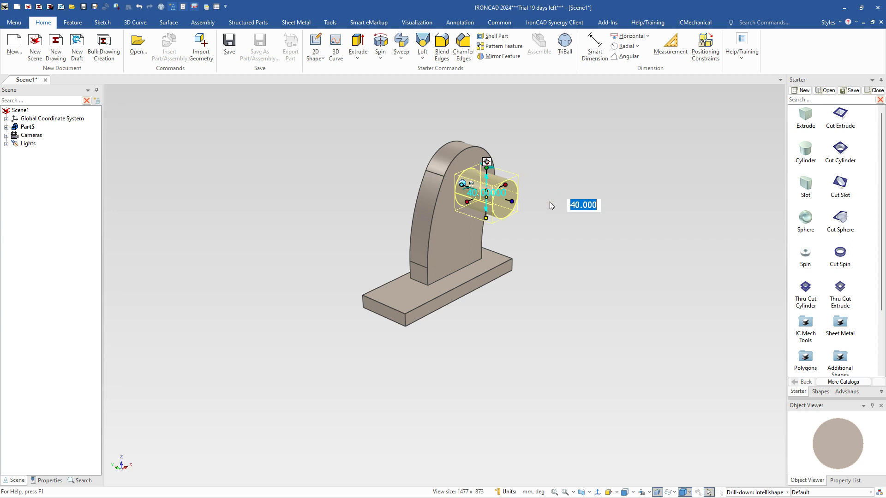
scroll(502, 170, up, 2)
scroll(489, 184, up, 2)
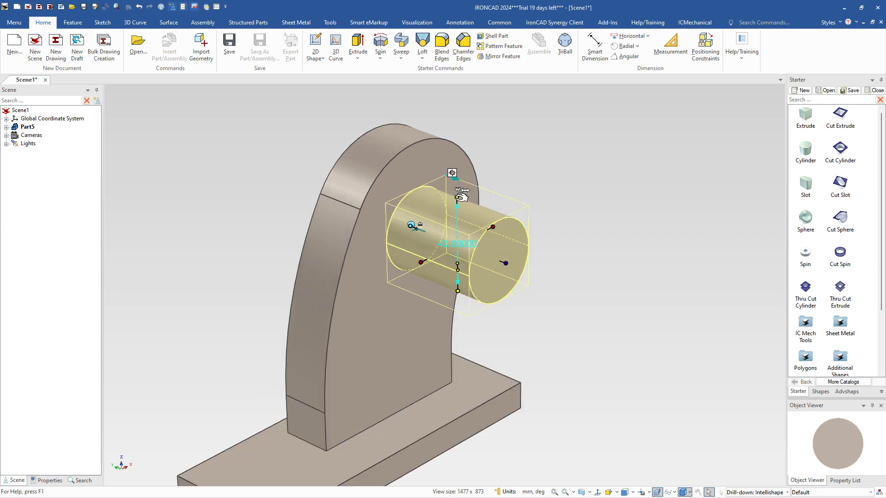
drag(466, 172, 424, 138)
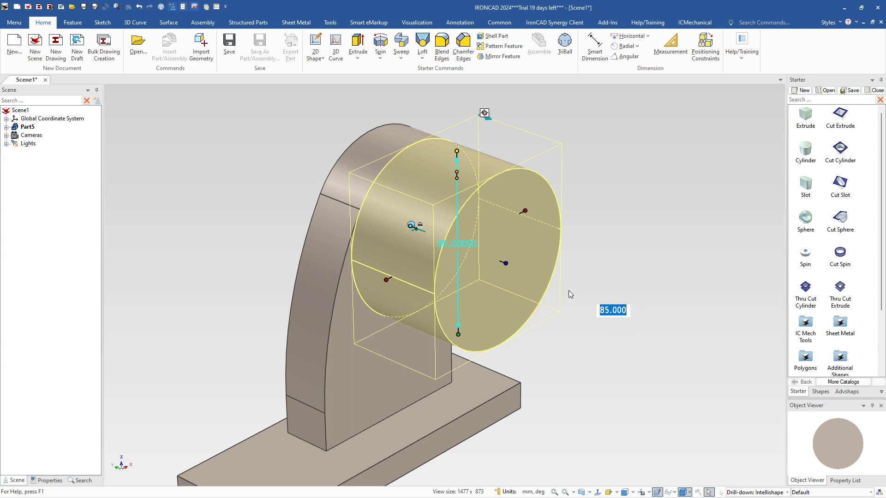
Step: Set the cylindrical boss's height to 42-15 mm
click(510, 263)
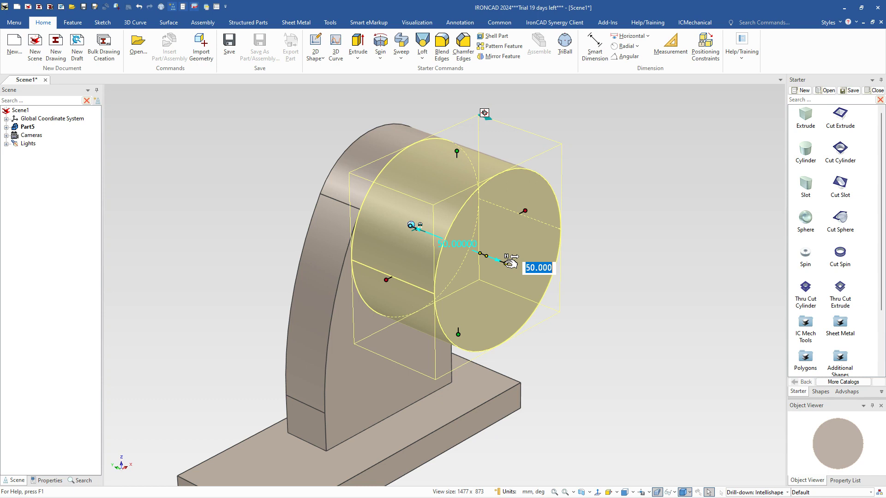
text(42-)
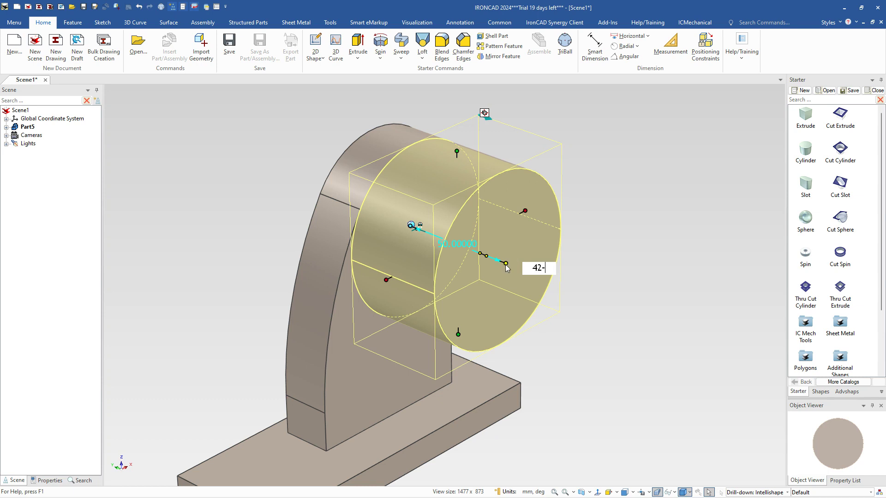
text(15)
key(Return)
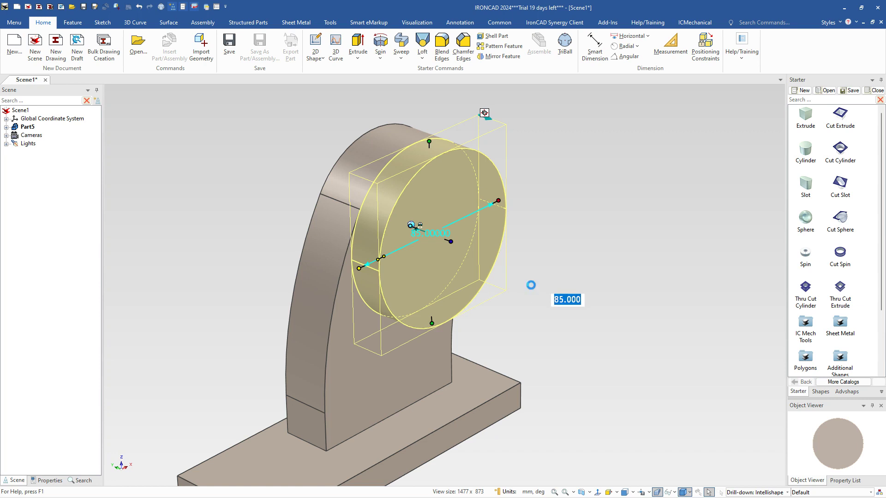
click(530, 285)
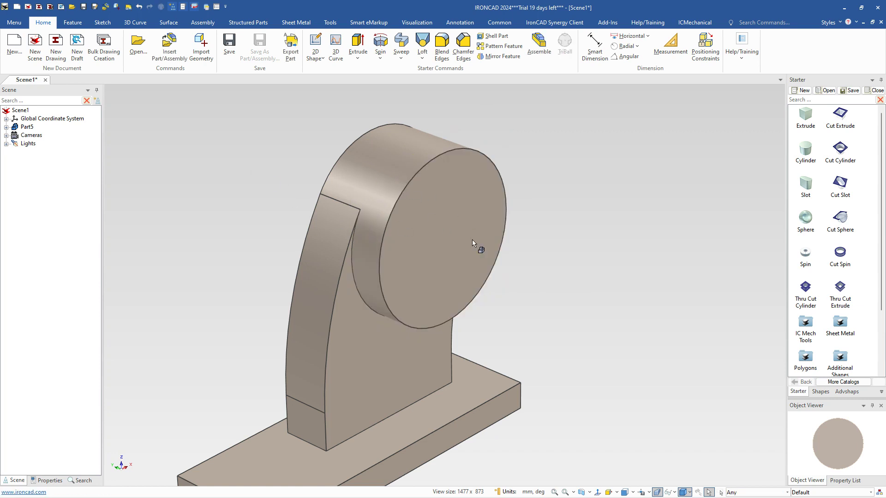
Step: Cut a 46 mm diameter through hole at the centre of the cylindrical boss's front face
scroll(436, 292, down, 3)
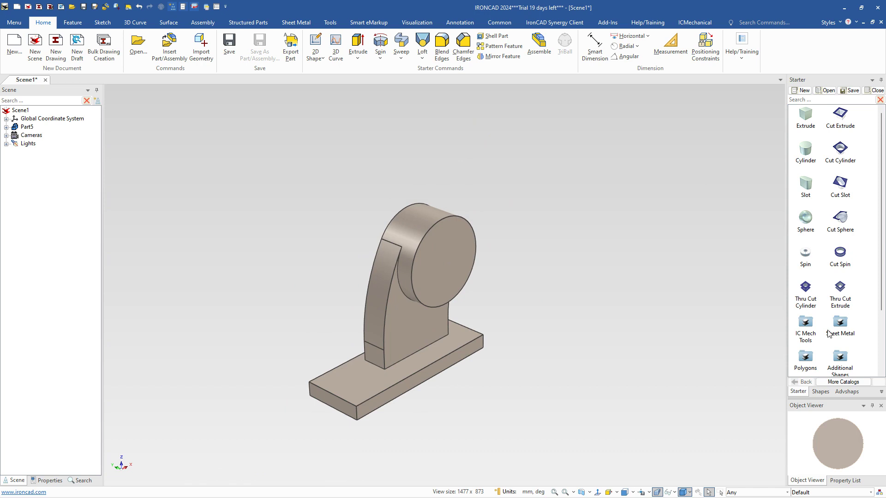
drag(805, 290, 444, 263)
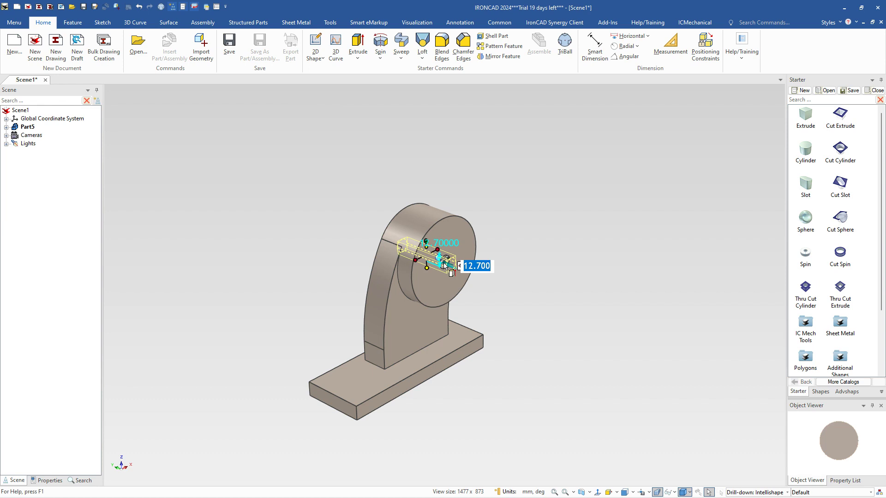
text(46)
key(Return)
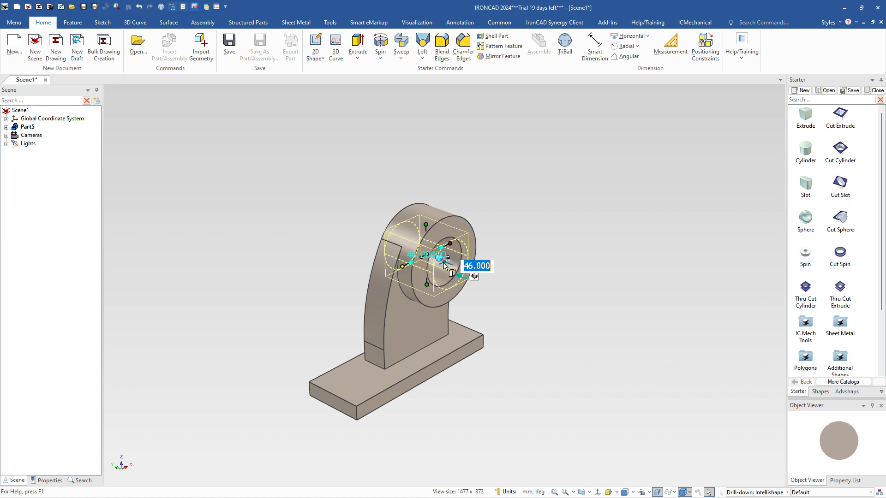
click(540, 306)
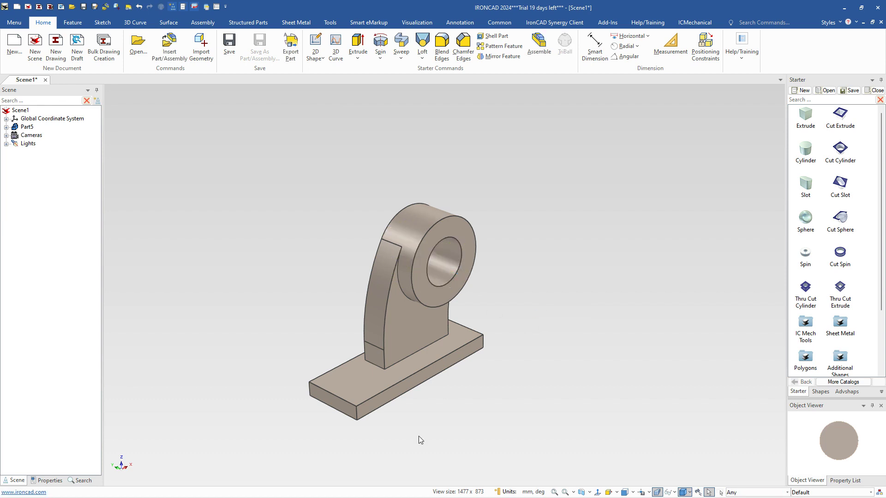
Step: Start a constant blend of 15 mm radius on the base plate's nearest vertical corner edge
scroll(369, 369, up, 4)
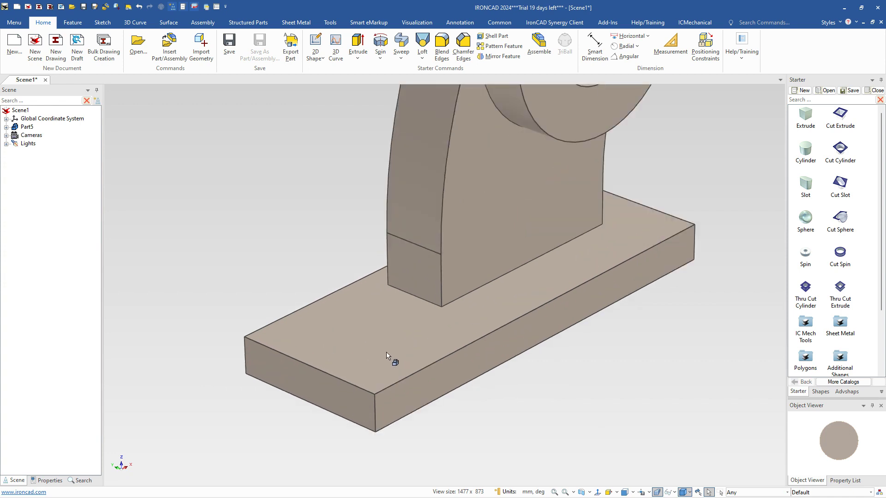
scroll(388, 357, down, 1)
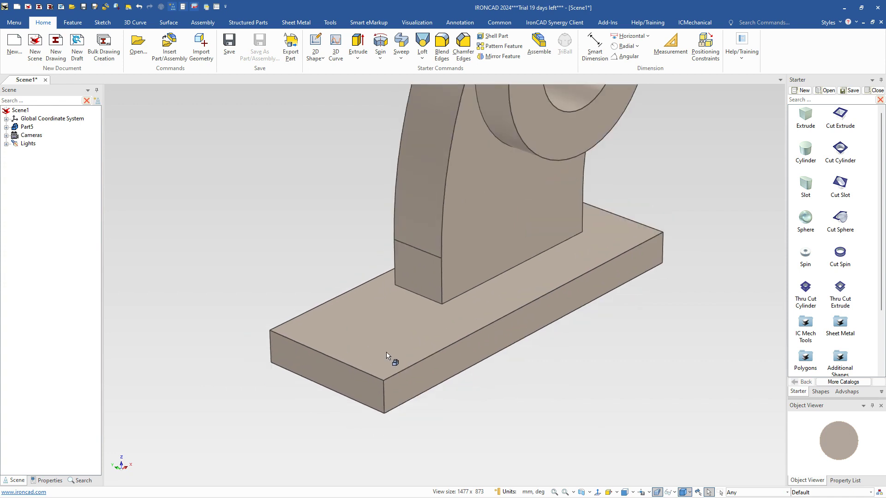
click(388, 400)
click(385, 400)
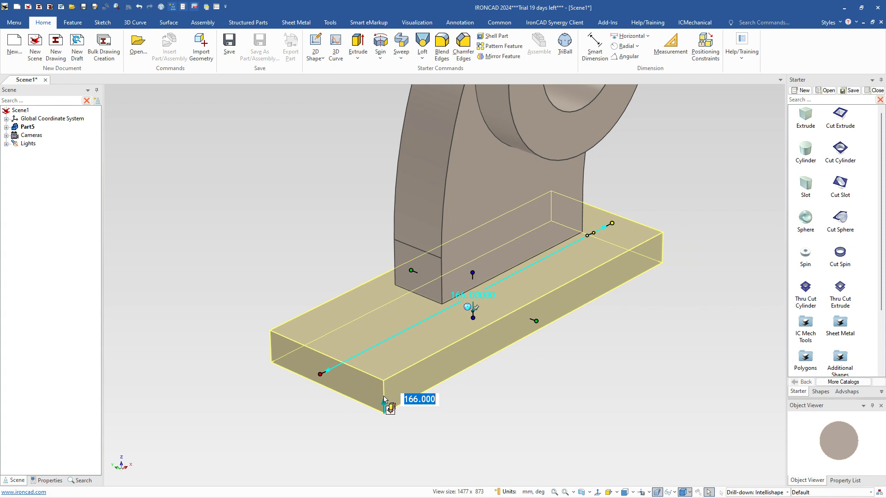
key(Escape)
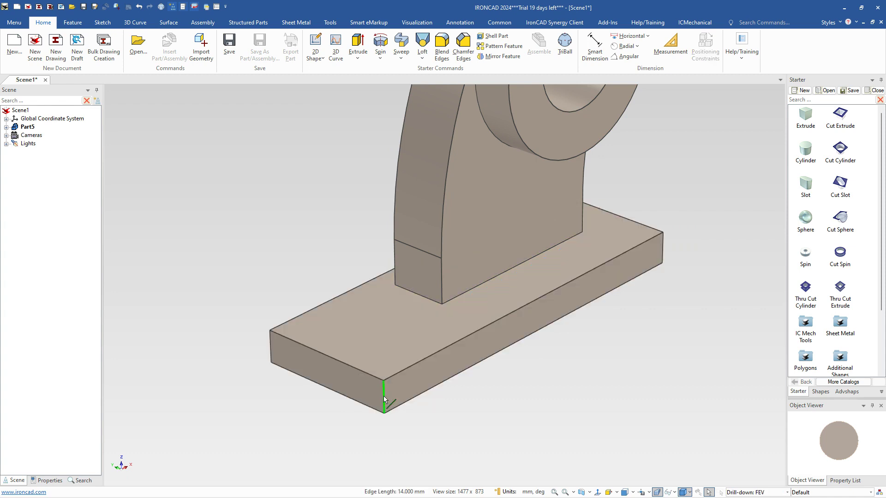
click(384, 400)
right_click(385, 400)
click(415, 402)
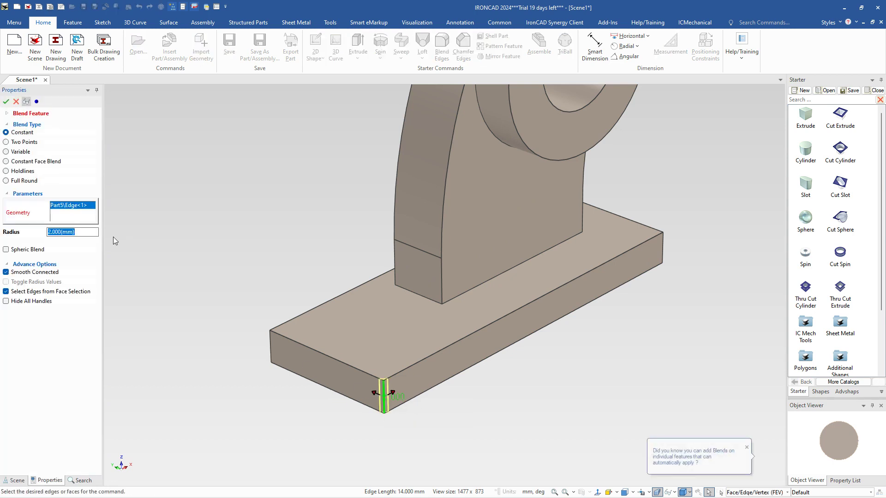
text(15)
key(Return)
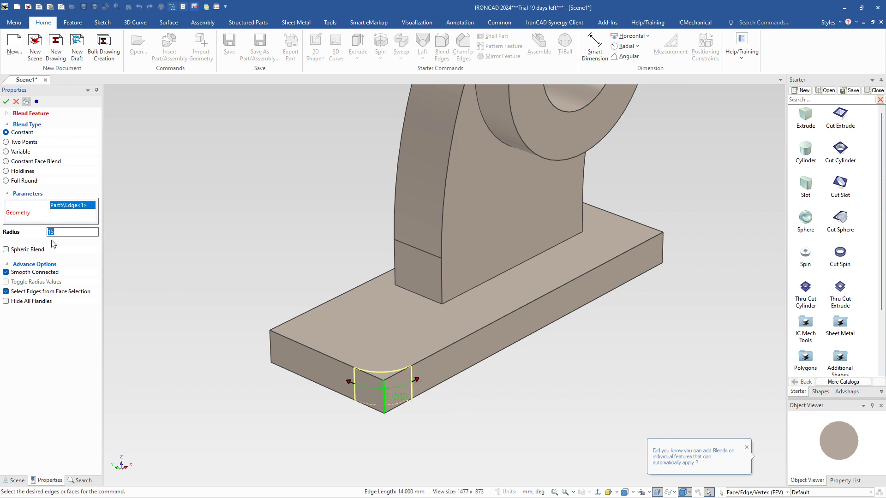
Step: Add the base plate's other three vertical corner edges to the 15 mm constant blend and apply it
click(271, 348)
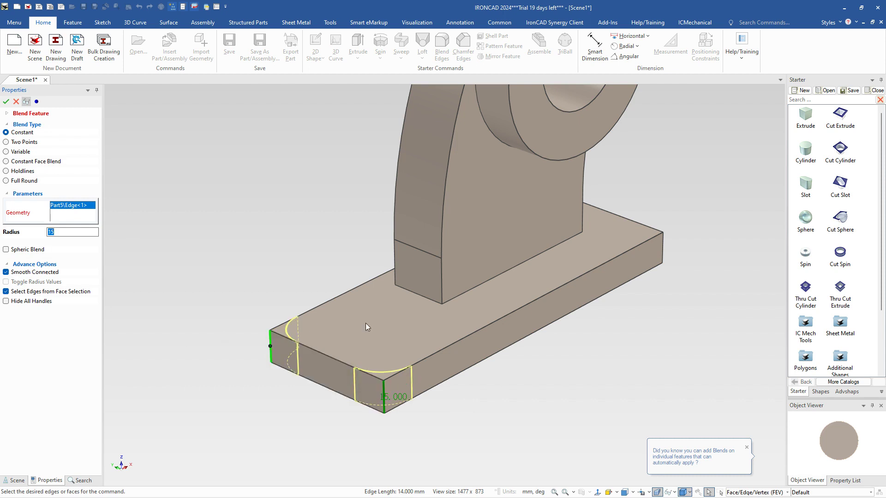
click(665, 253)
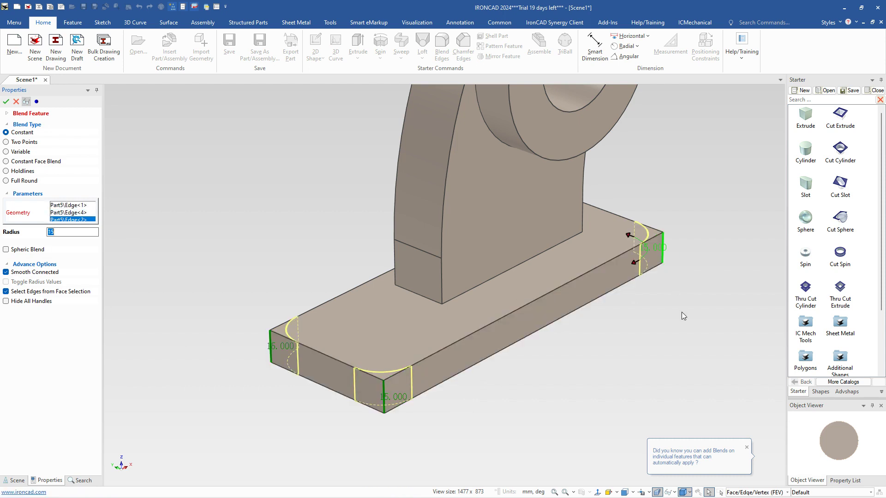
middle_drag(682, 312, 606, 331)
middle_drag(729, 275, 752, 240)
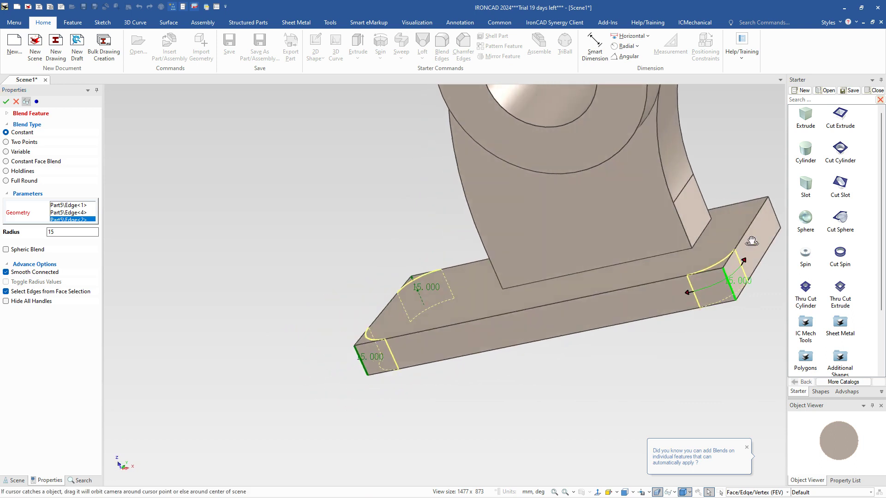
click(771, 213)
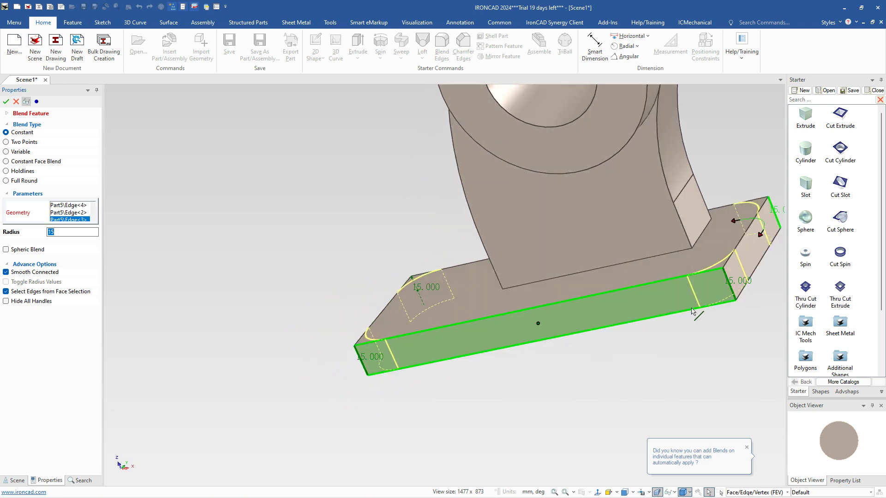
middle_drag(692, 307, 722, 319)
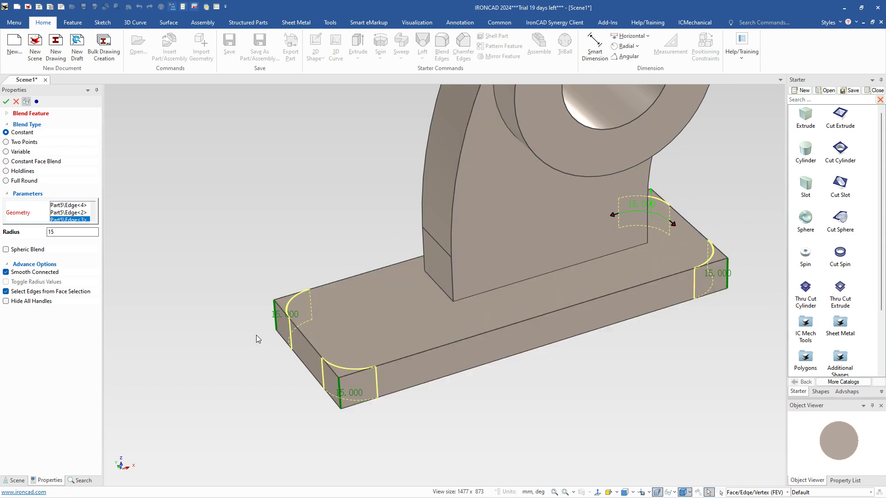
click(6, 102)
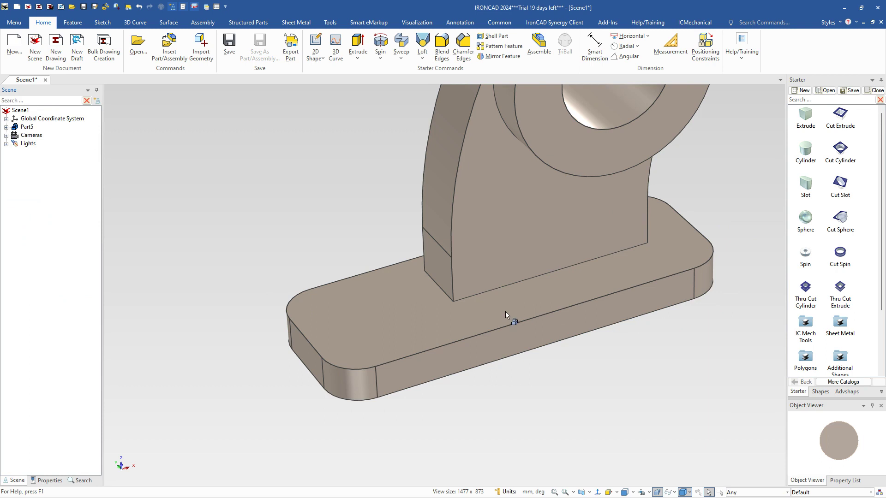
Step: Cut a 26 mm diameter, 10 mm deep circular recess into the base plate's top face, near the end beside the arm's curved side
middle_drag(518, 307, 527, 303)
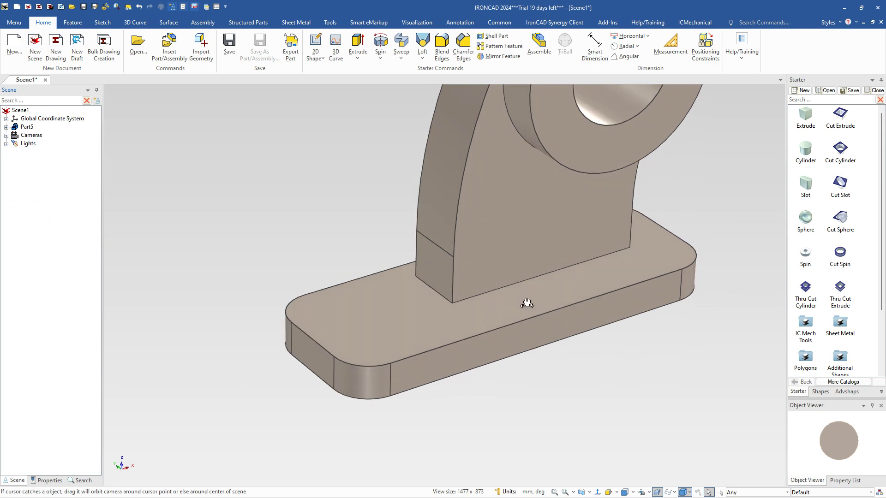
scroll(480, 346, down, 2)
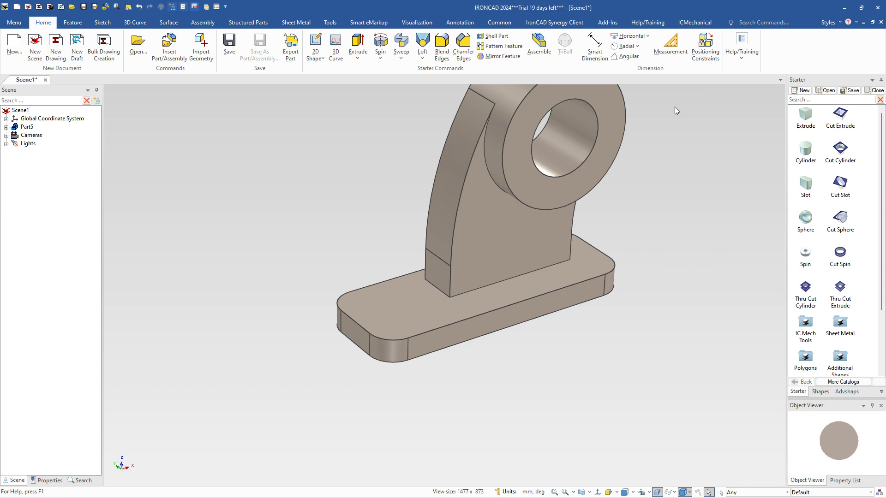
scroll(600, 228, down, 2)
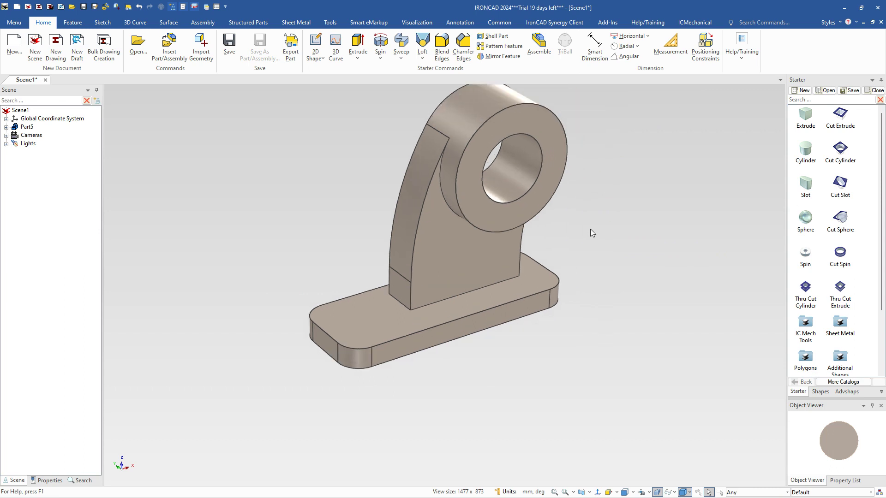
drag(842, 152, 367, 325)
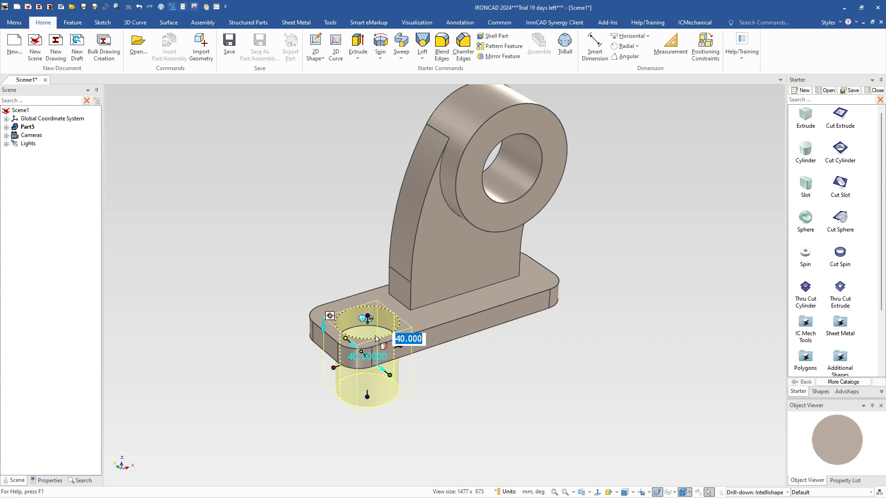
text(26)
key(Return)
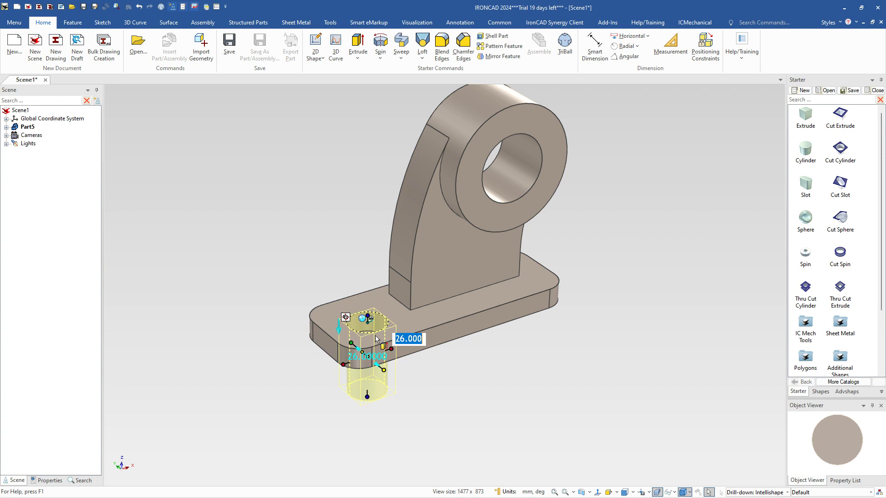
key(Tab)
text(10)
key(Tab)
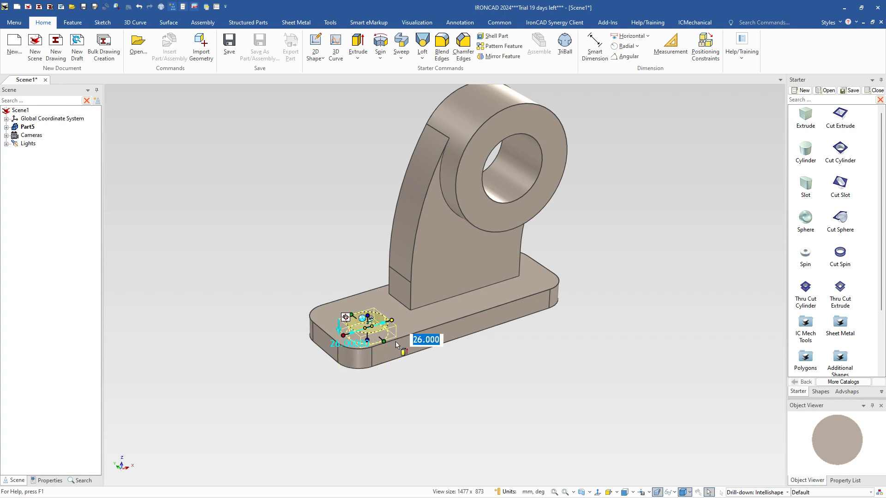
Step: Reposition the circular recess across the plate's width with the TriBall by editing its distance from the long front side face
scroll(396, 346, up, 3)
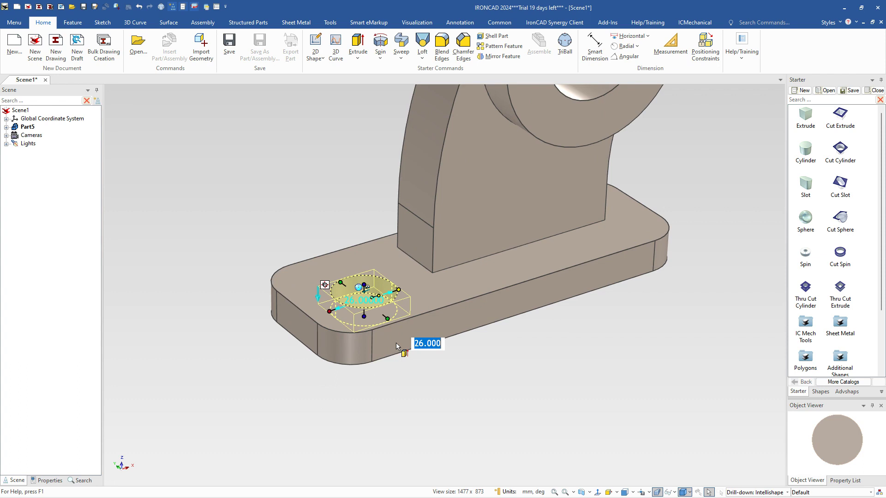
key(F10)
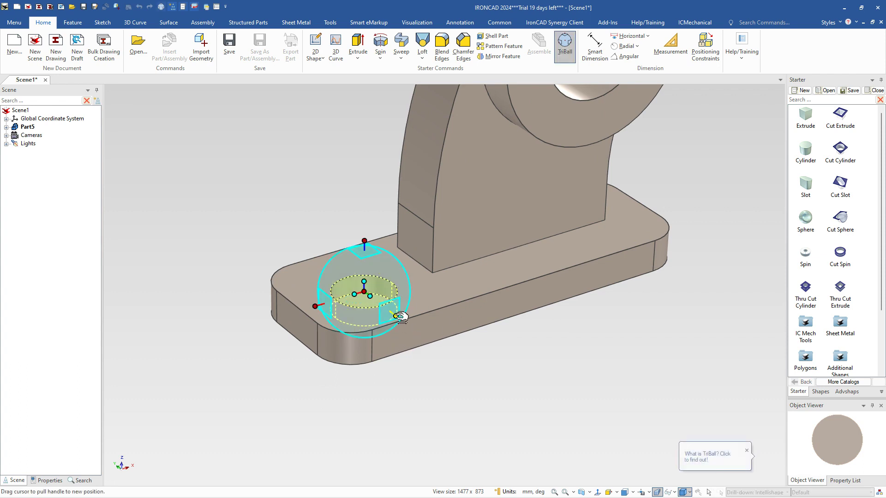
click(396, 316)
right_click(368, 291)
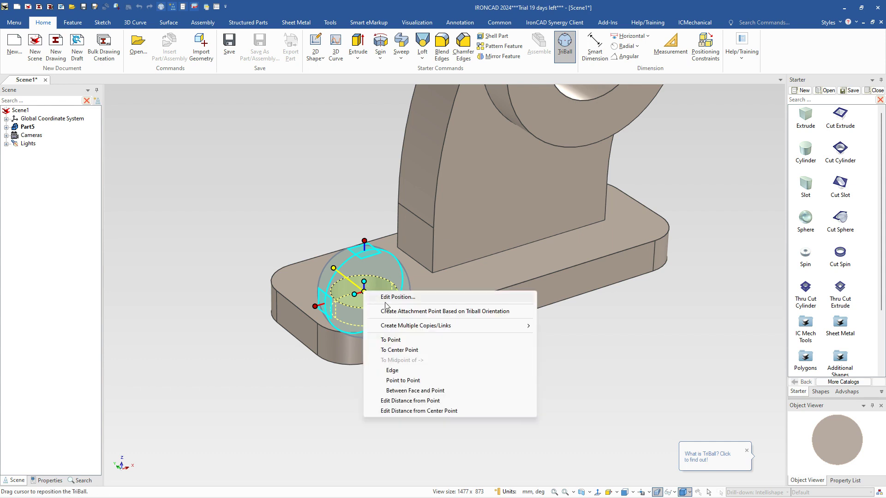
click(428, 400)
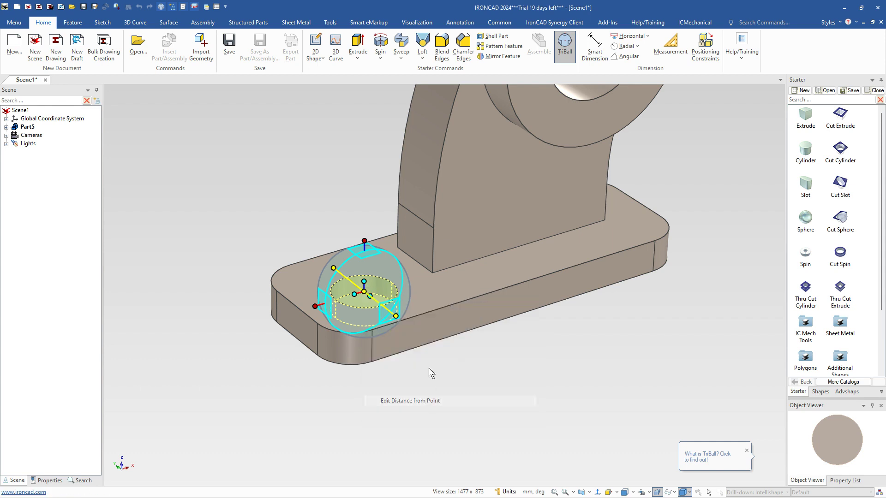
click(433, 324)
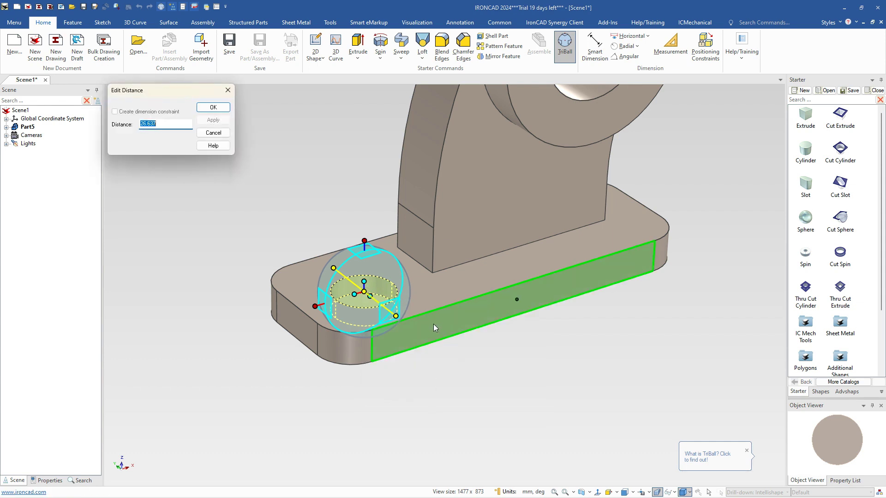
key(Return)
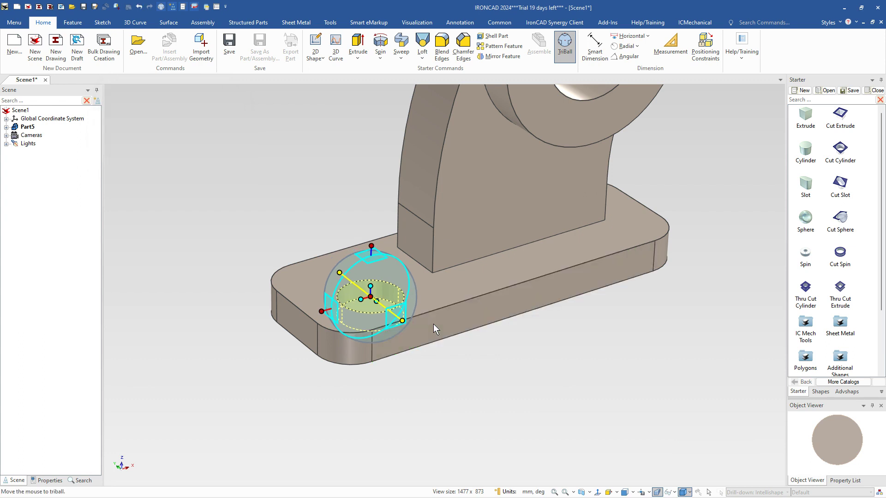
Step: Position the circular recess along the plate's length at 100 mm from the centre of the boss's bore
scroll(451, 285, down, 3)
scroll(462, 232, up, 2)
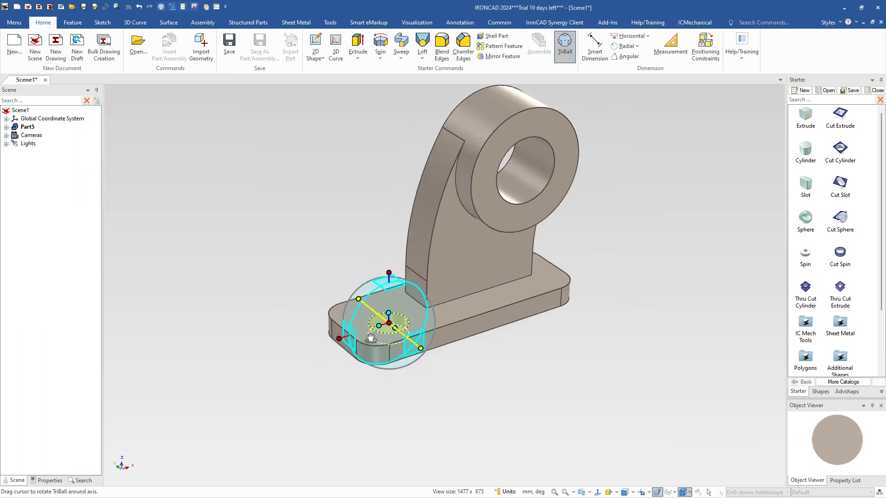
drag(343, 339, 395, 323)
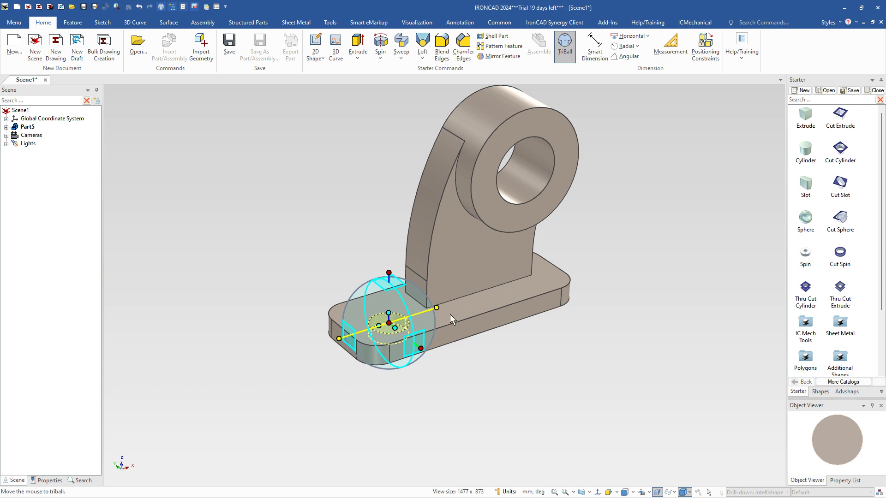
right_click(390, 324)
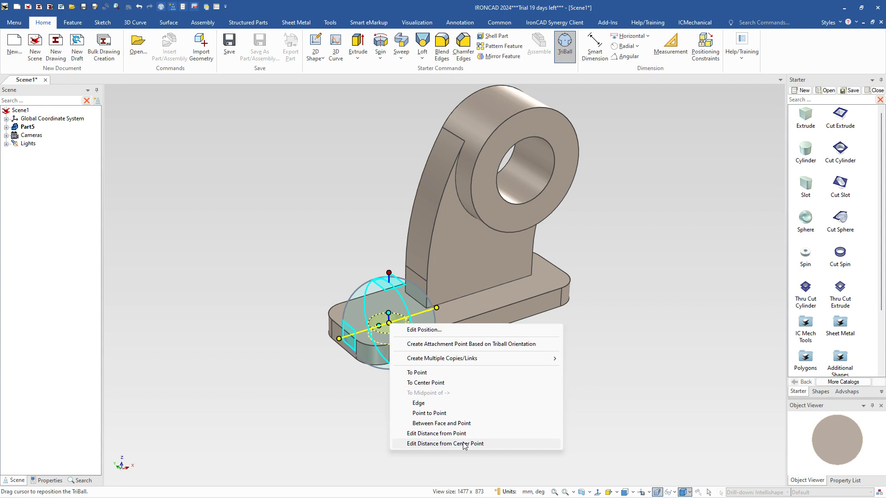
click(465, 445)
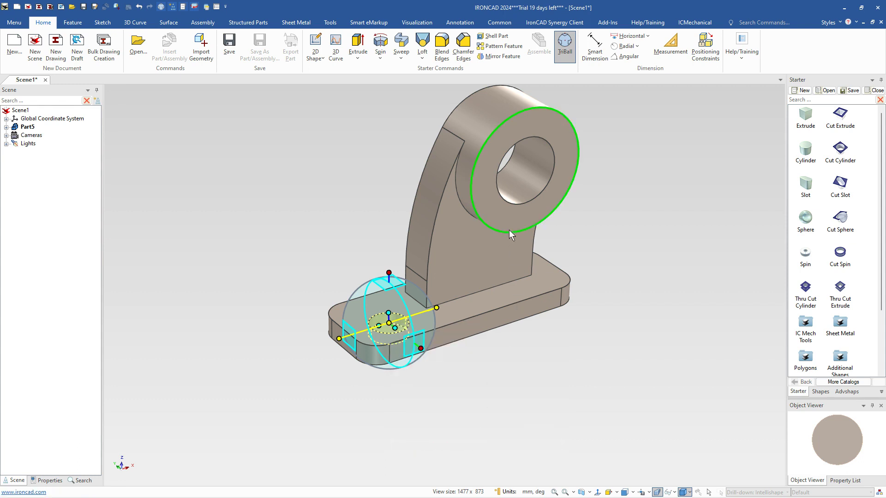
click(517, 204)
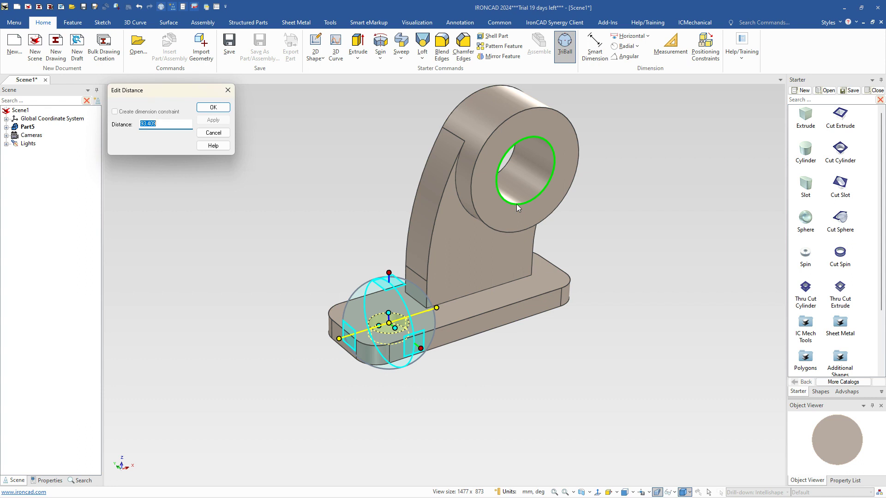
text(100)
key(Return)
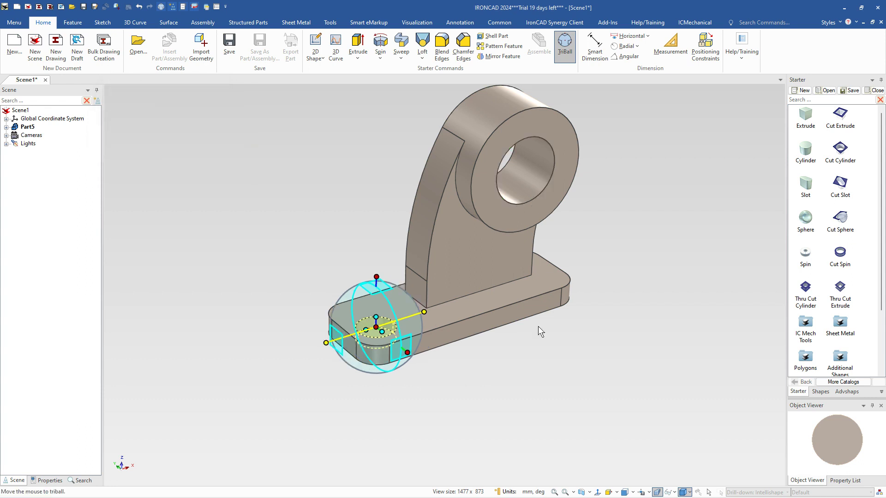
click(531, 344)
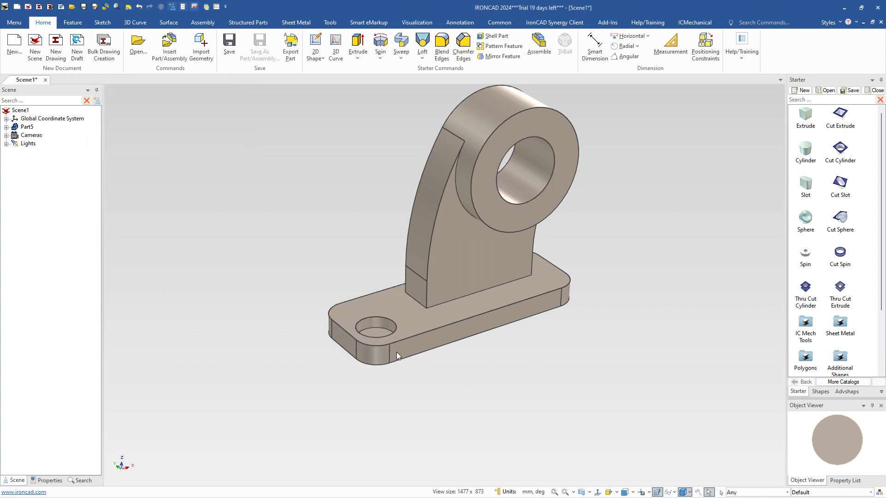
Step: Cut a 14 mm diameter through hole at the centre of the circular recess's floor
scroll(397, 353, up, 3)
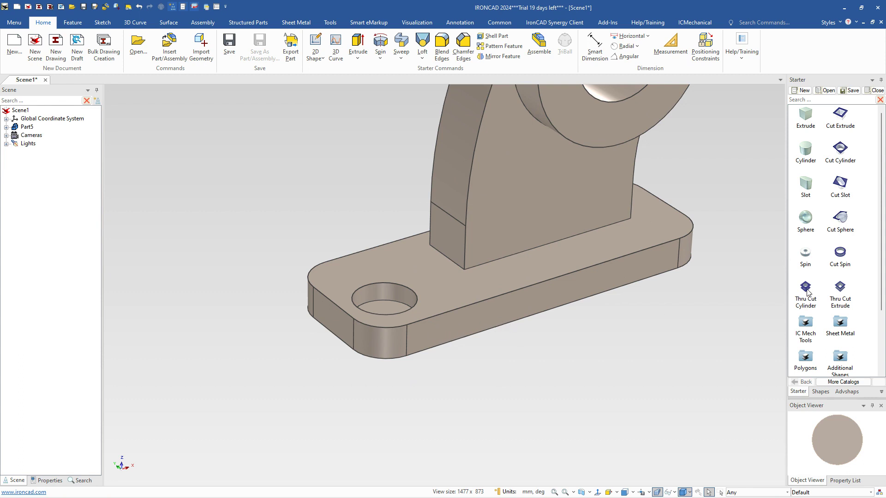
drag(807, 289, 387, 303)
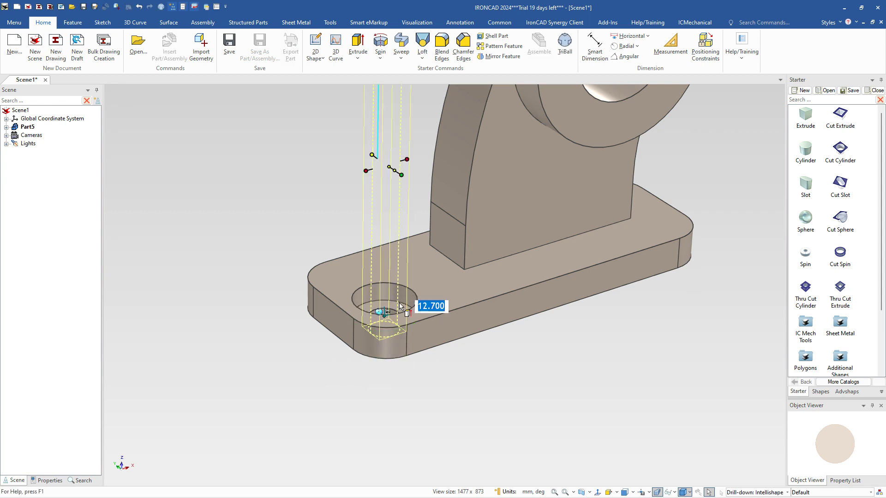
text(14)
key(Return)
click(522, 371)
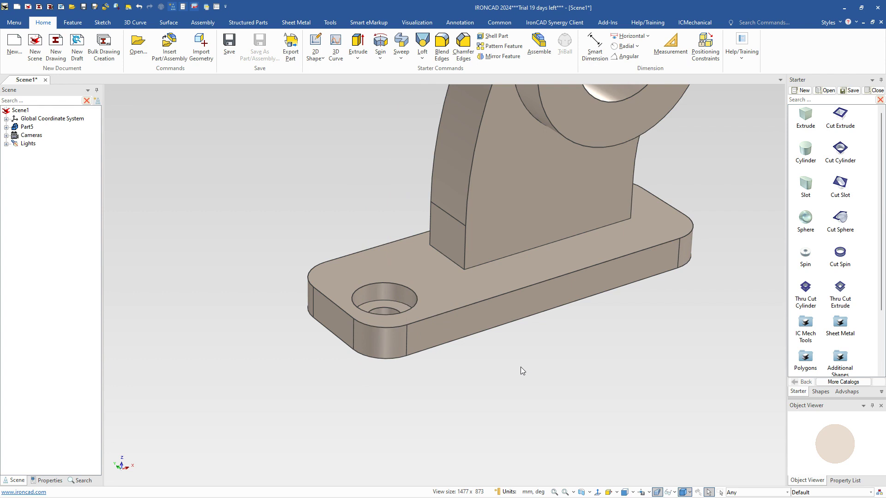
Step: Draft the base plate's bottom face by 7 degrees, using the end face nearest the counterbored hole as the neutral plane
scroll(555, 279, down, 3)
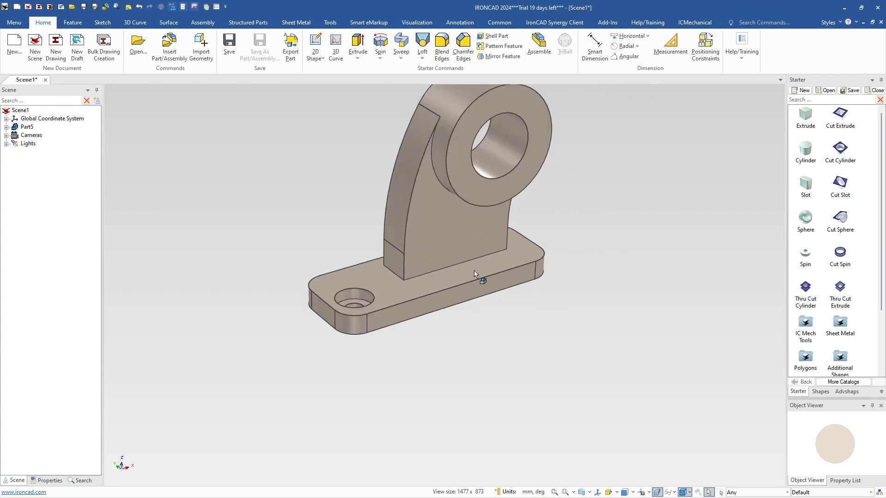
middle_drag(483, 312, 485, 226)
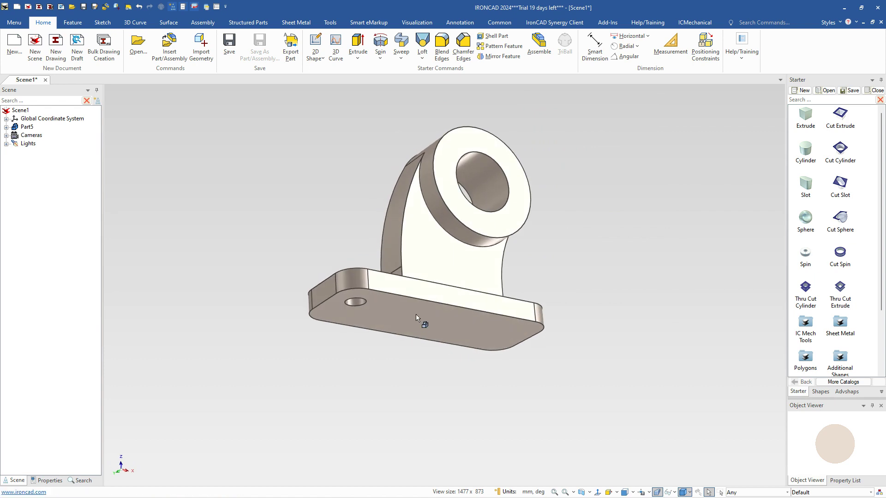
scroll(418, 325, up, 2)
click(74, 23)
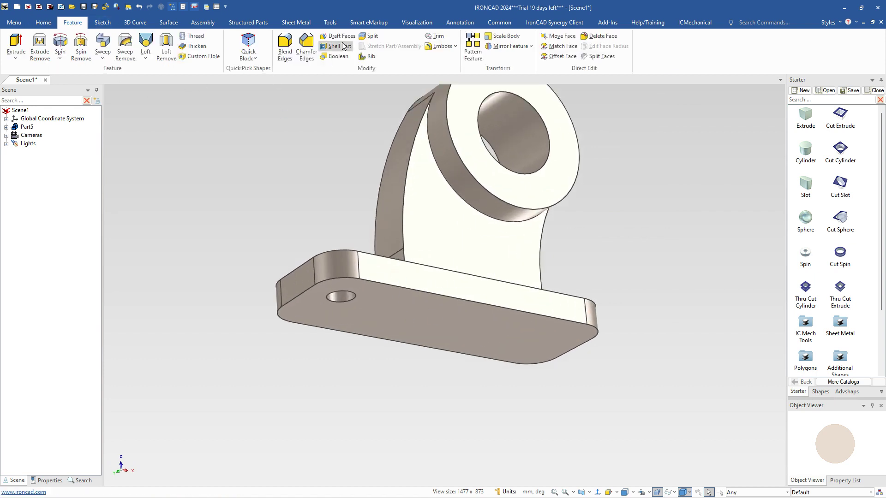
click(300, 280)
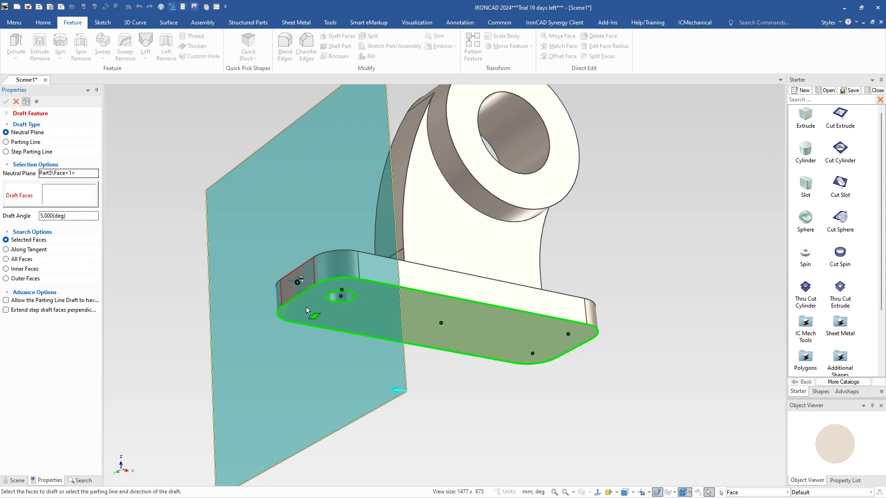
click(430, 337)
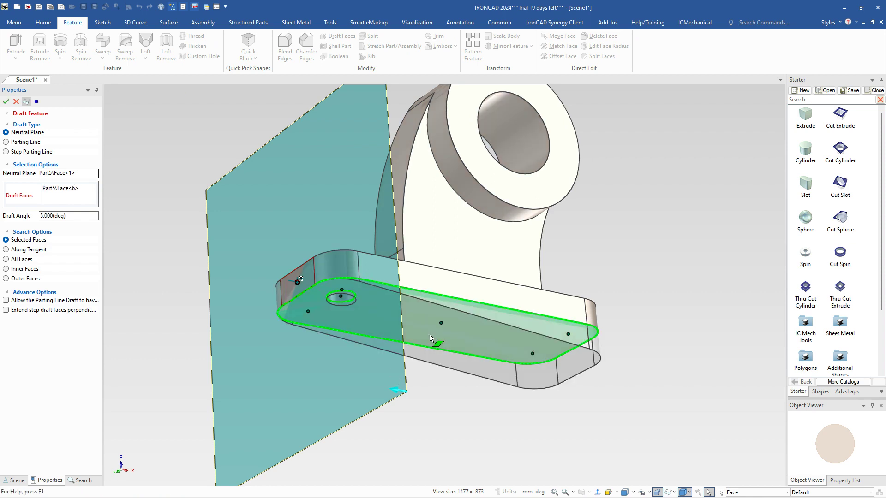
double_click(46, 215)
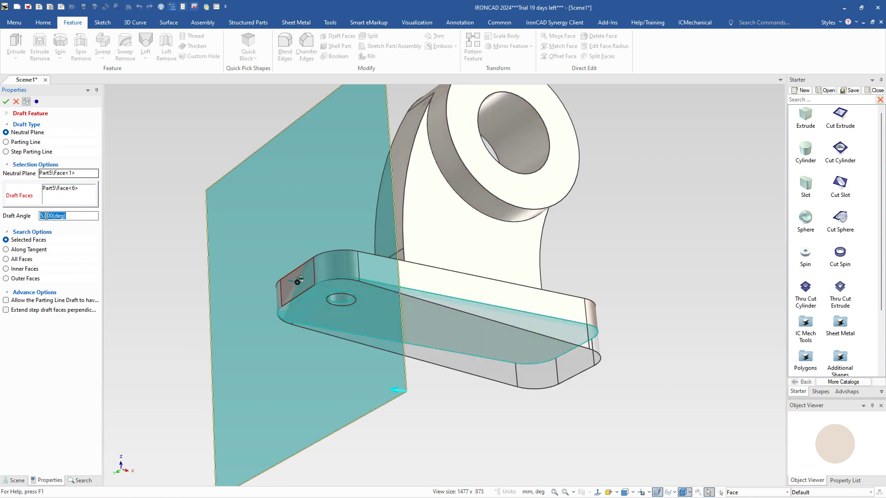
text(7)
key(Return)
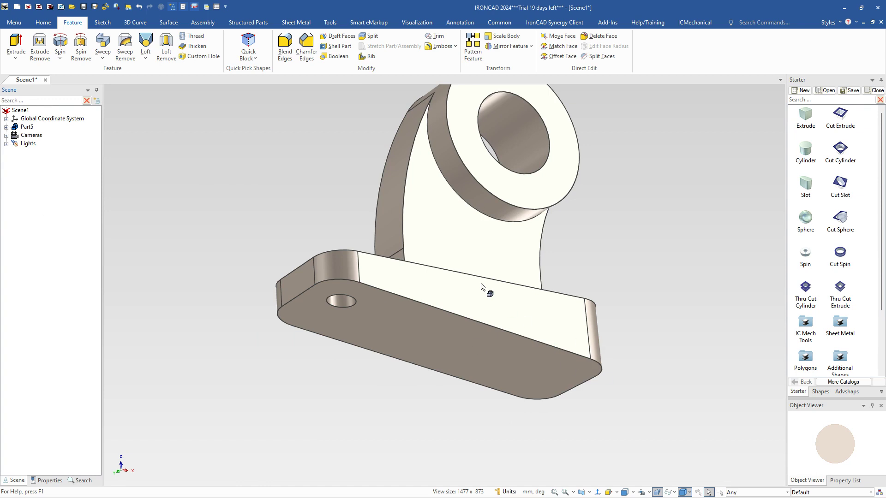
Step: Show the bracket part's properties and set the mass unit to grams
middle_drag(502, 226, 481, 284)
click(470, 268)
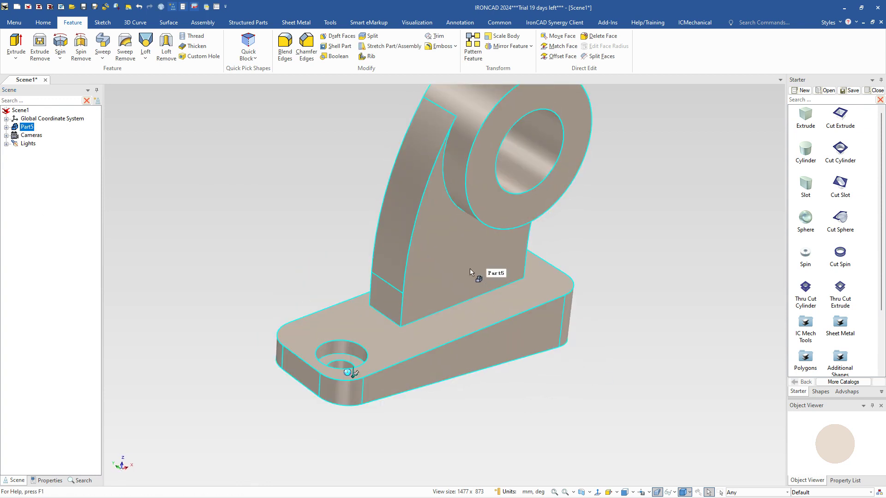
click(46, 481)
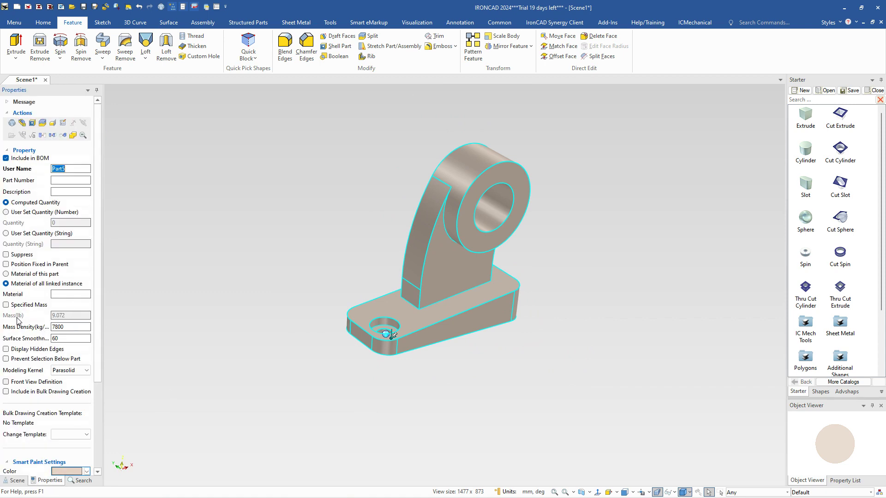
click(509, 492)
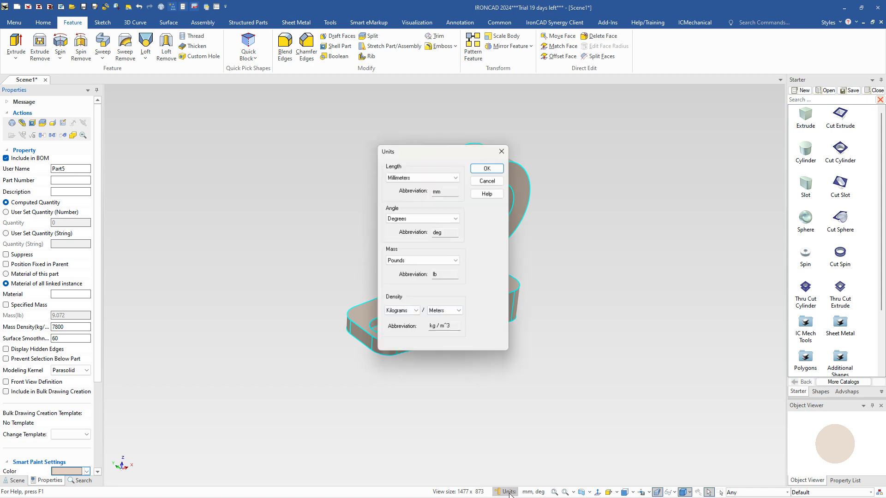
click(455, 260)
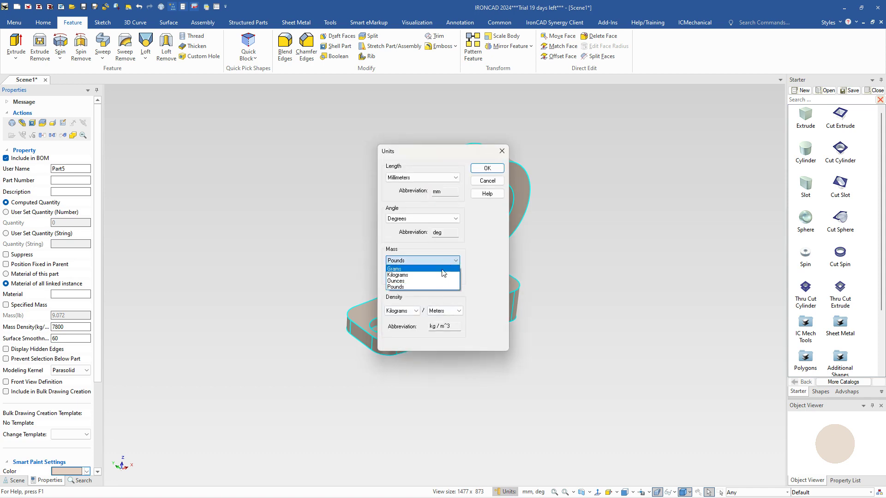
click(446, 269)
click(487, 168)
Step: Set the bracket's mass density to 2700 kg/m^3 and deselect the part
click(70, 325)
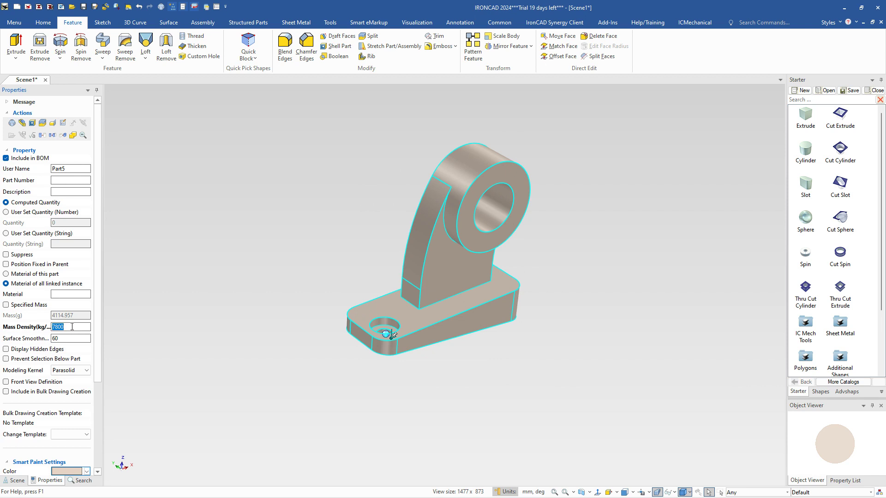
text(2700)
key(Return)
click(483, 386)
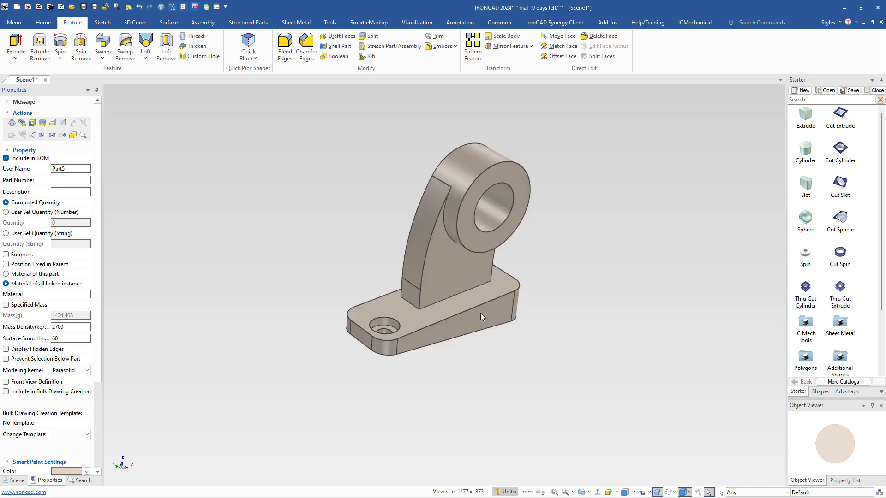
Step: Apply a solid green colour to the whole bracket part with SmartPaint
click(482, 289)
scroll(452, 284, up, 3)
scroll(463, 284, down, 1)
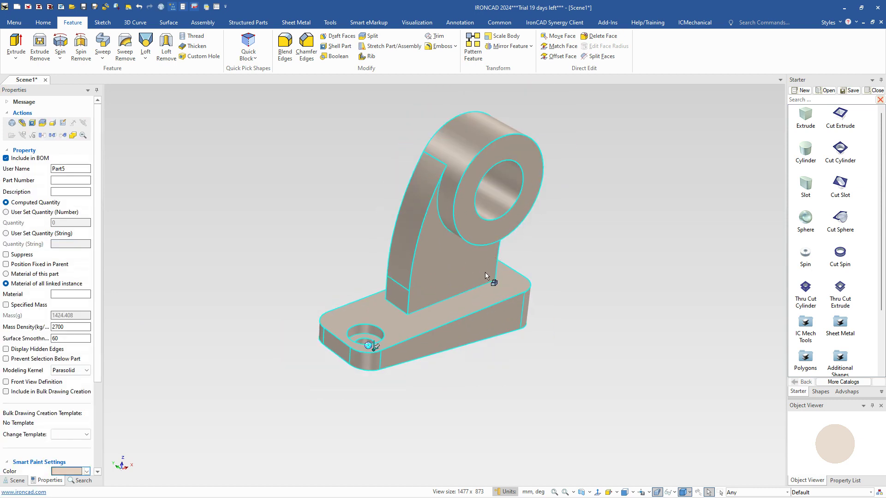
right_click(473, 256)
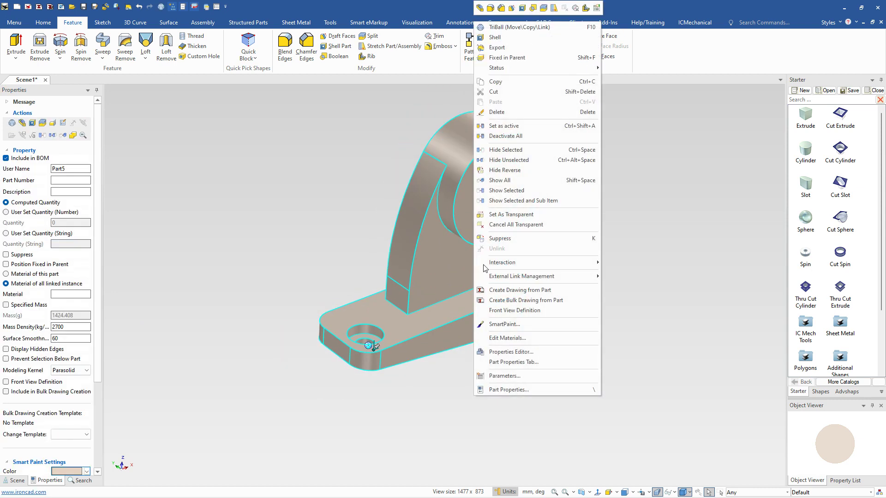
click(509, 323)
click(197, 172)
click(205, 173)
click(218, 251)
middle_drag(546, 362, 530, 353)
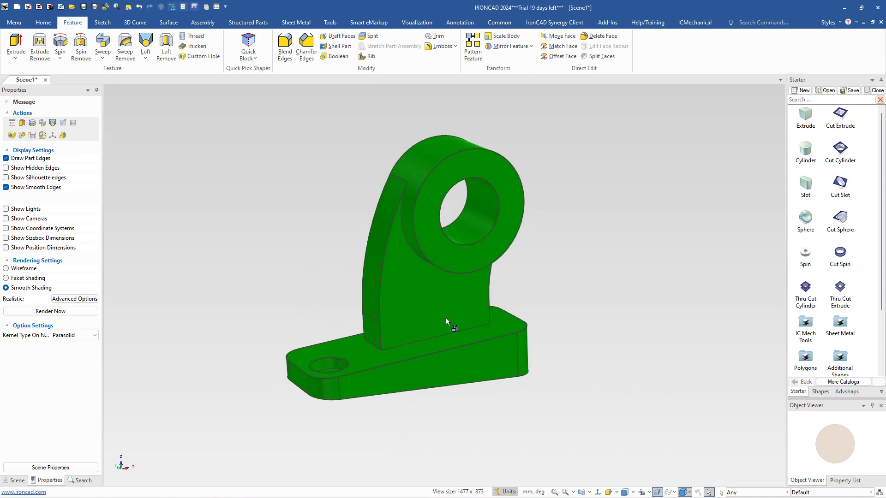
scroll(427, 360, up, 1)
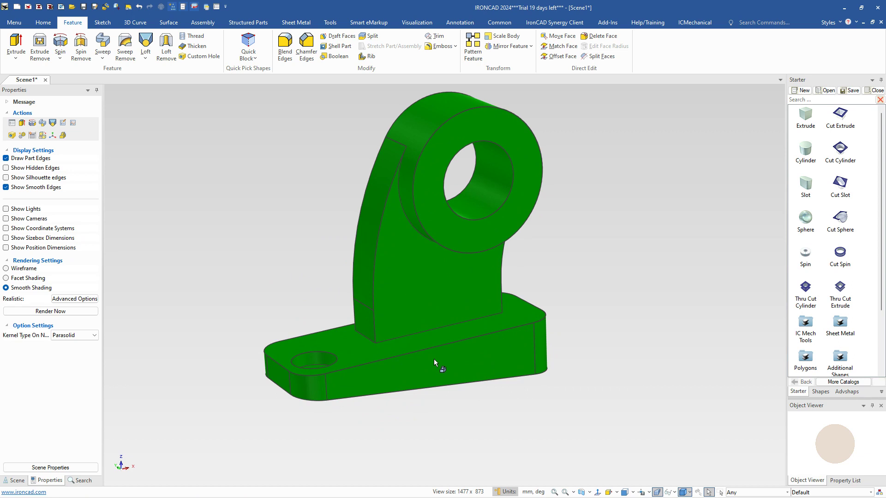
shift+middle_drag(436, 362, 437, 381)
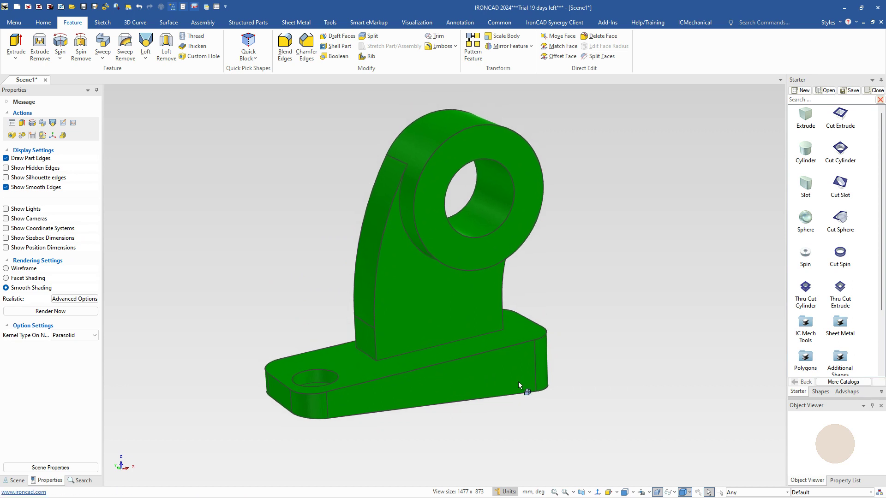